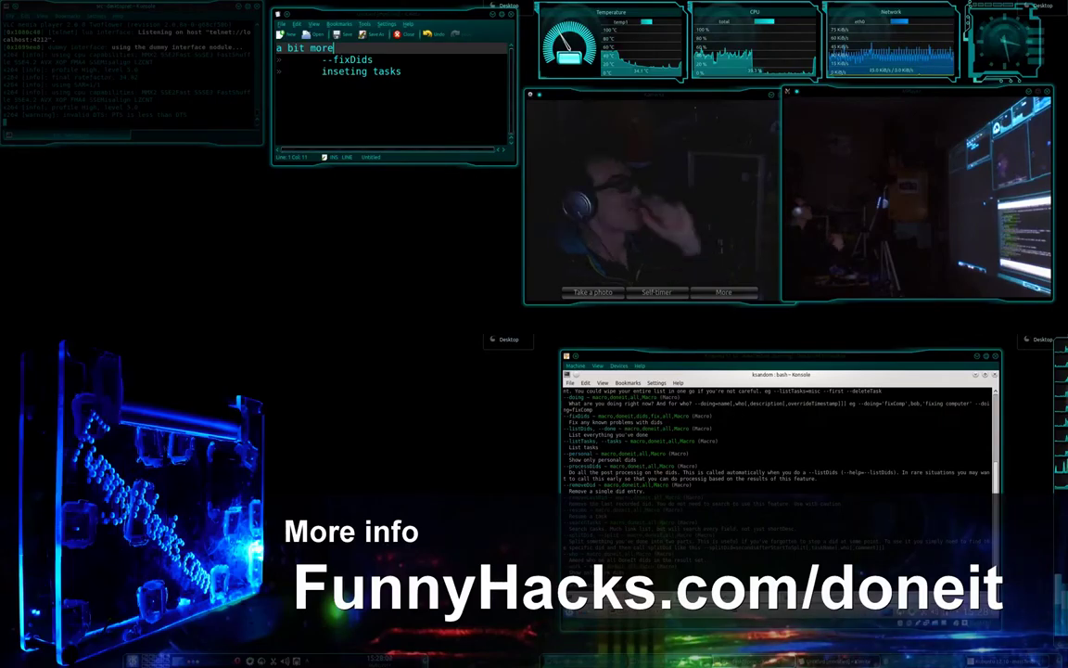
- Step through the KWrite notes to the --fixDids line, then return to the VM terminal
key("alt+Tab")
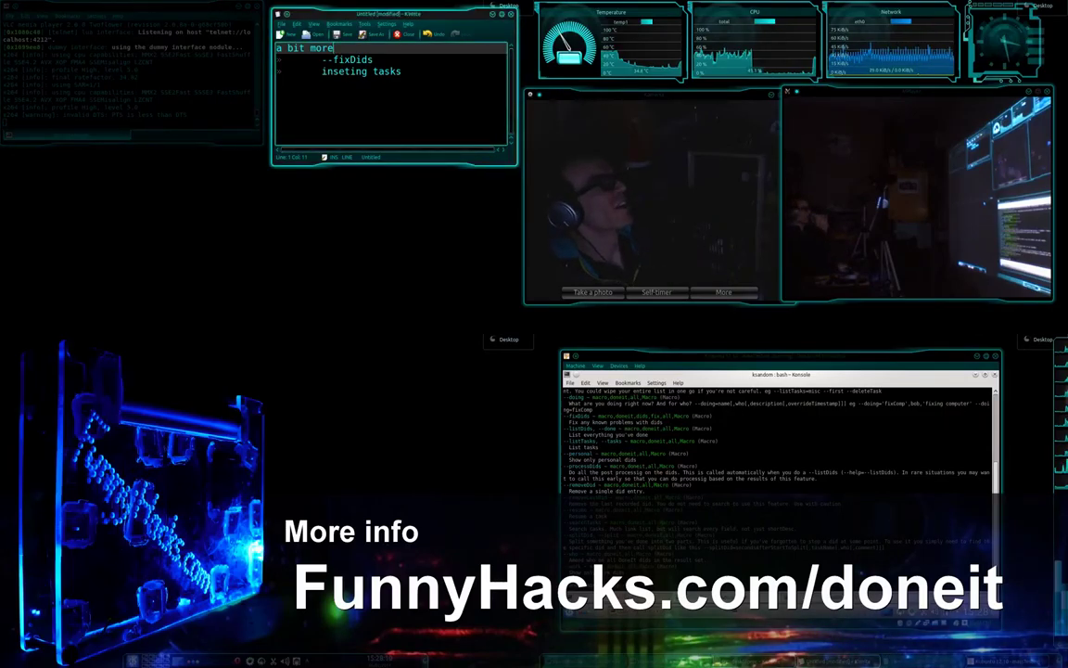
key("Down")
key("End")
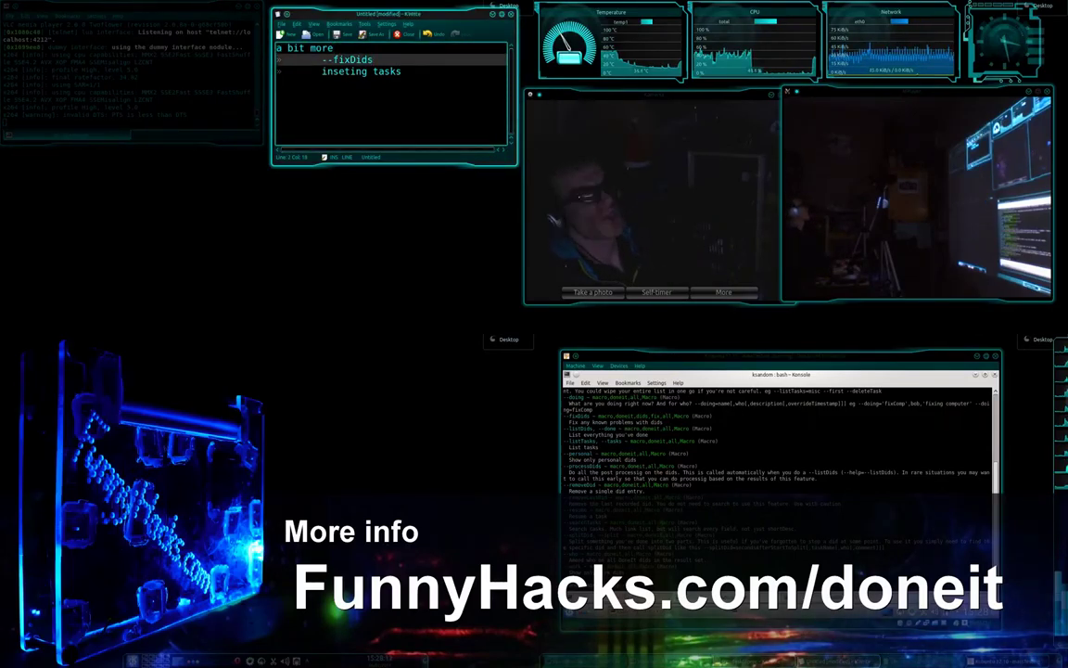
key("Down")
key("End")
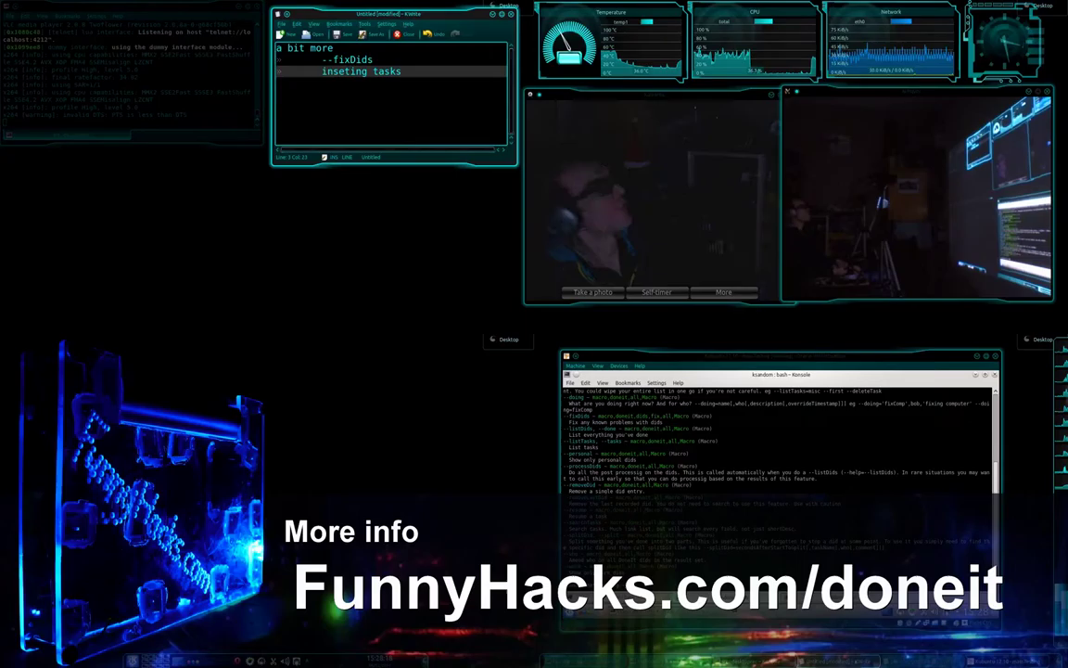
key("Up")
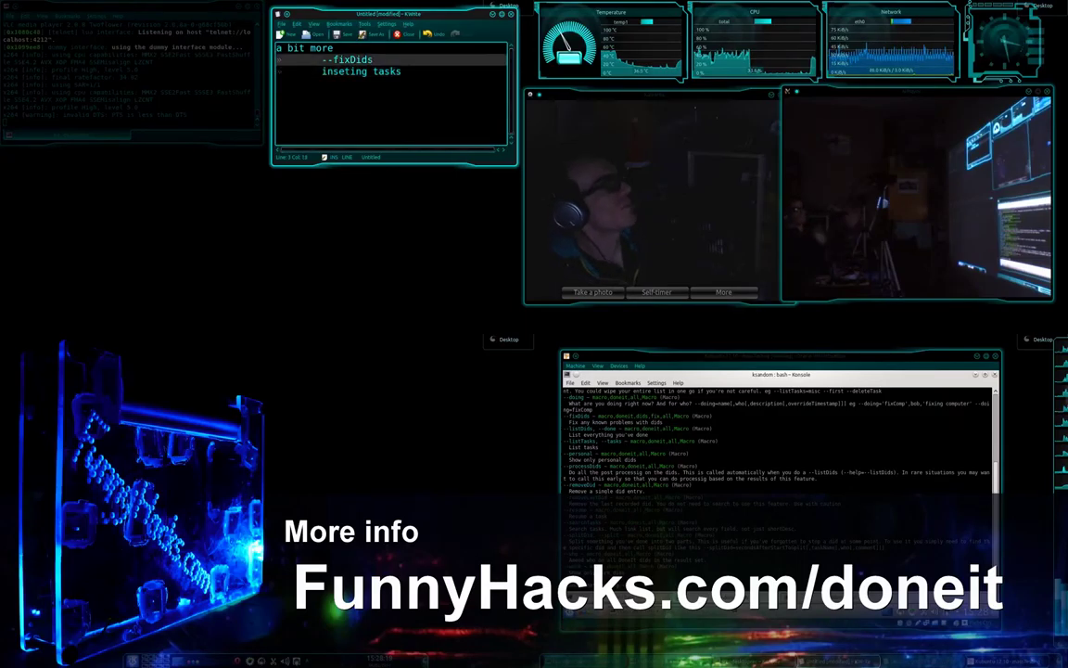
key("alt+Tab")
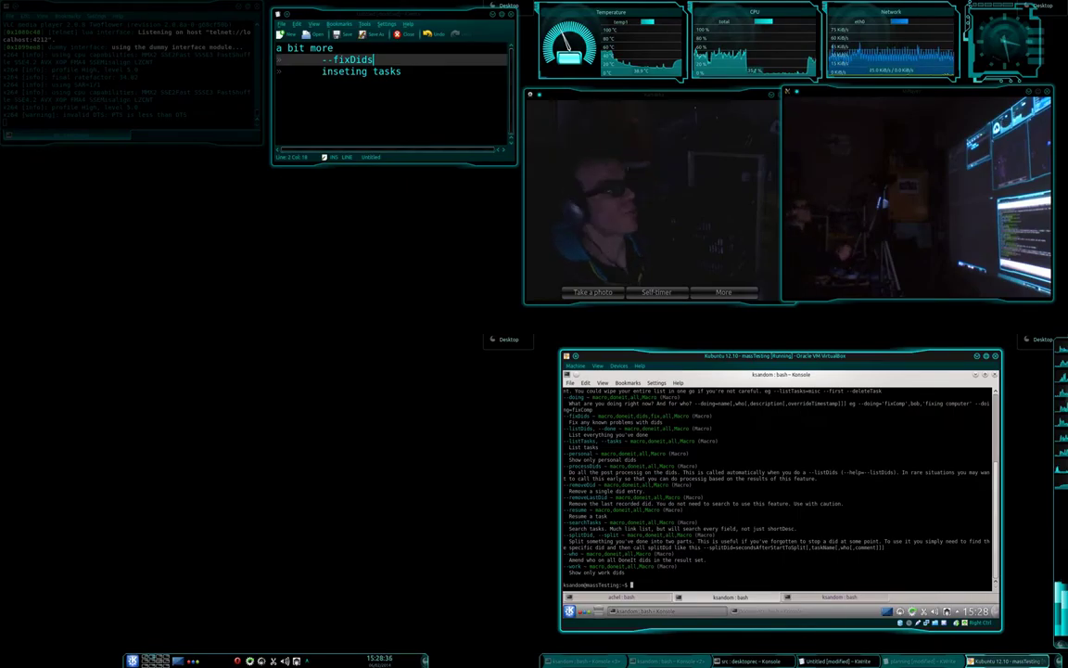
- Run doneit --fixDids and highlight its 'Deleting 0' result
type("done")
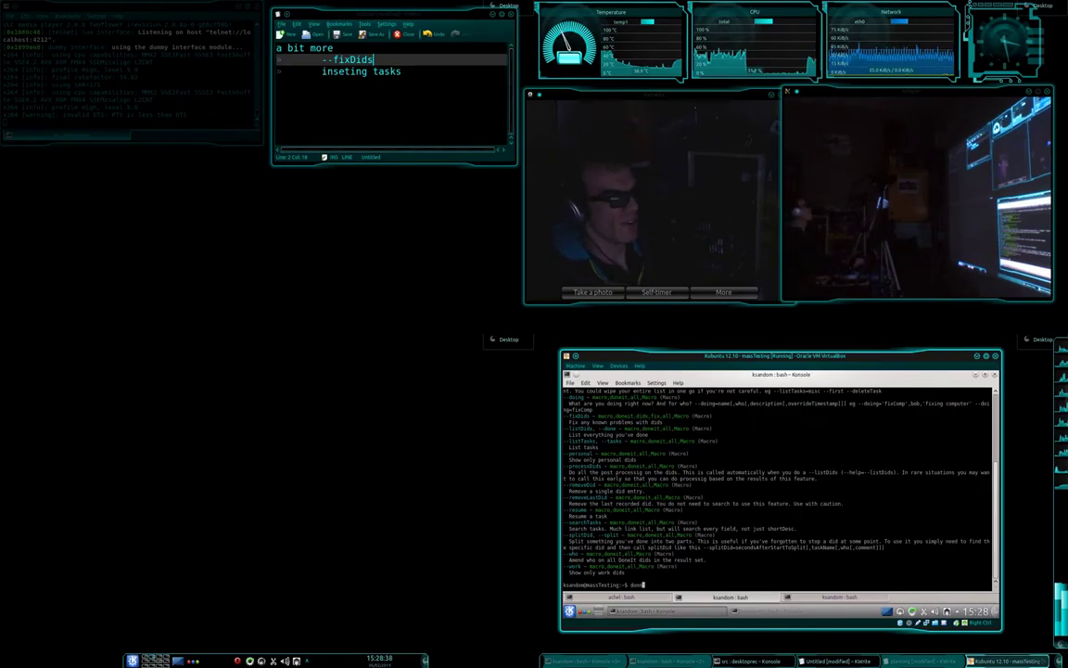
type("it --fix")
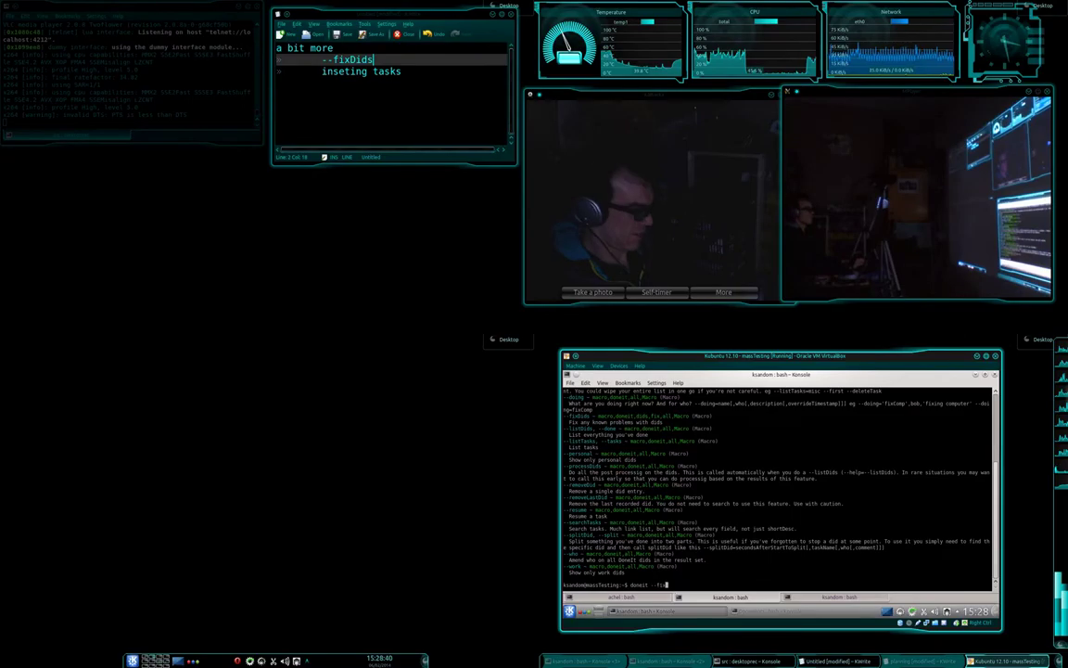
type("Dids")
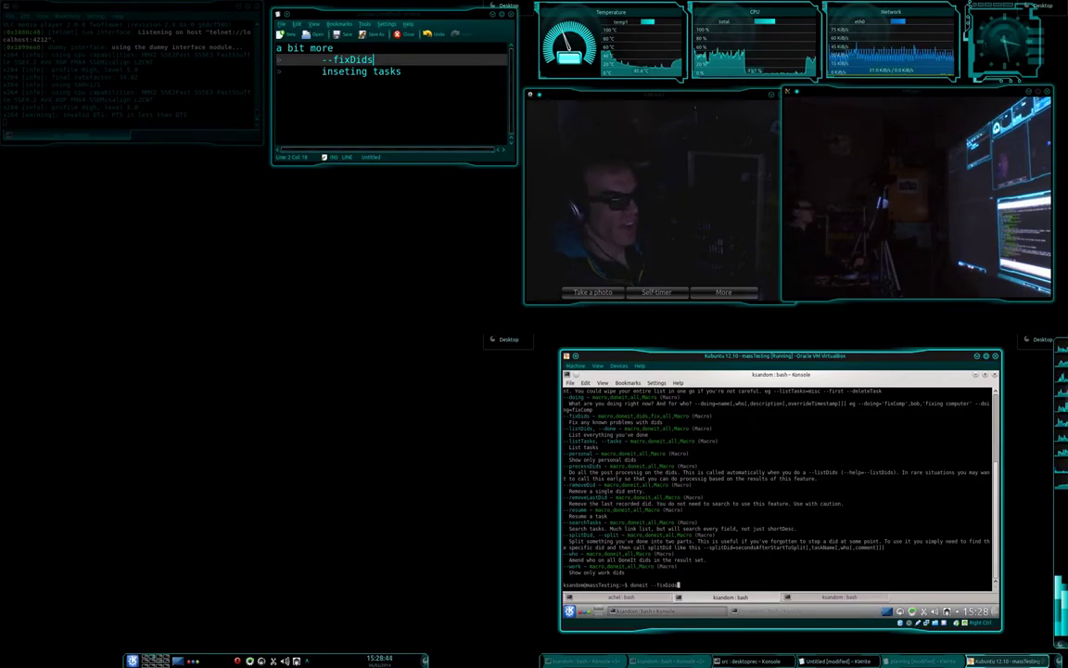
key("Return")
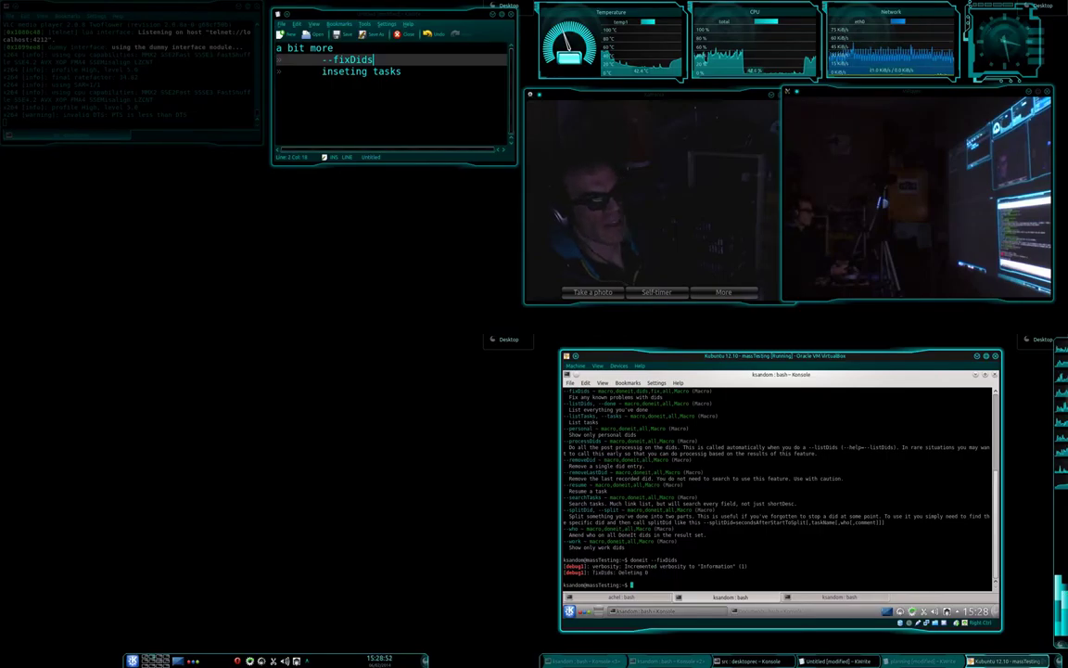
left_click_drag(634, 573, 648, 572)
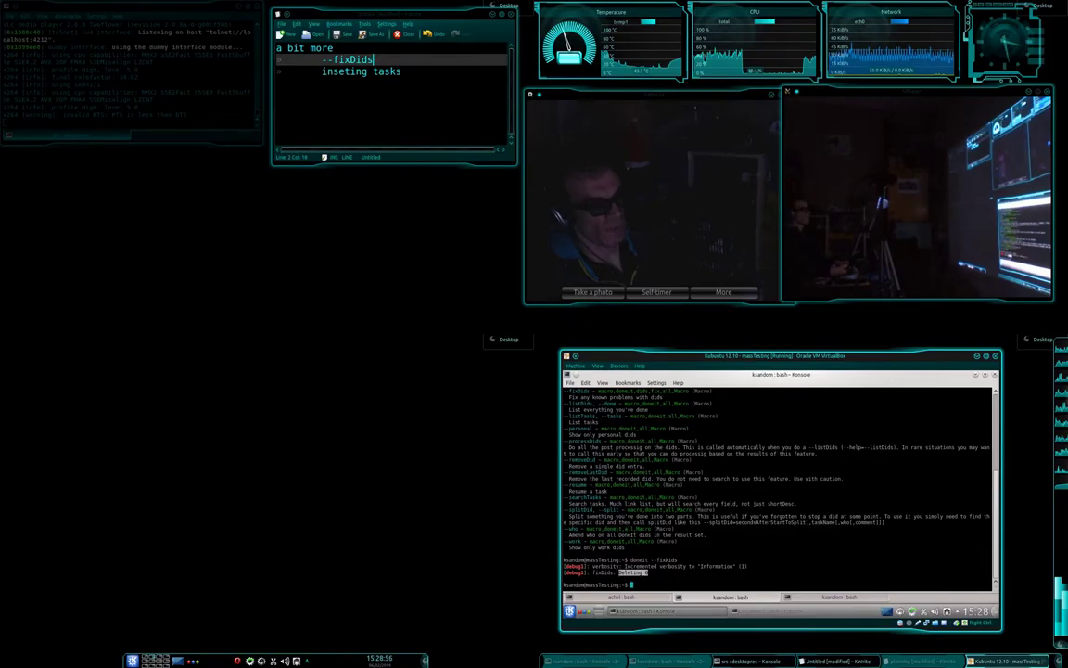
- List today's recorded tasks and their durations with doneit --today
type("doneit --")
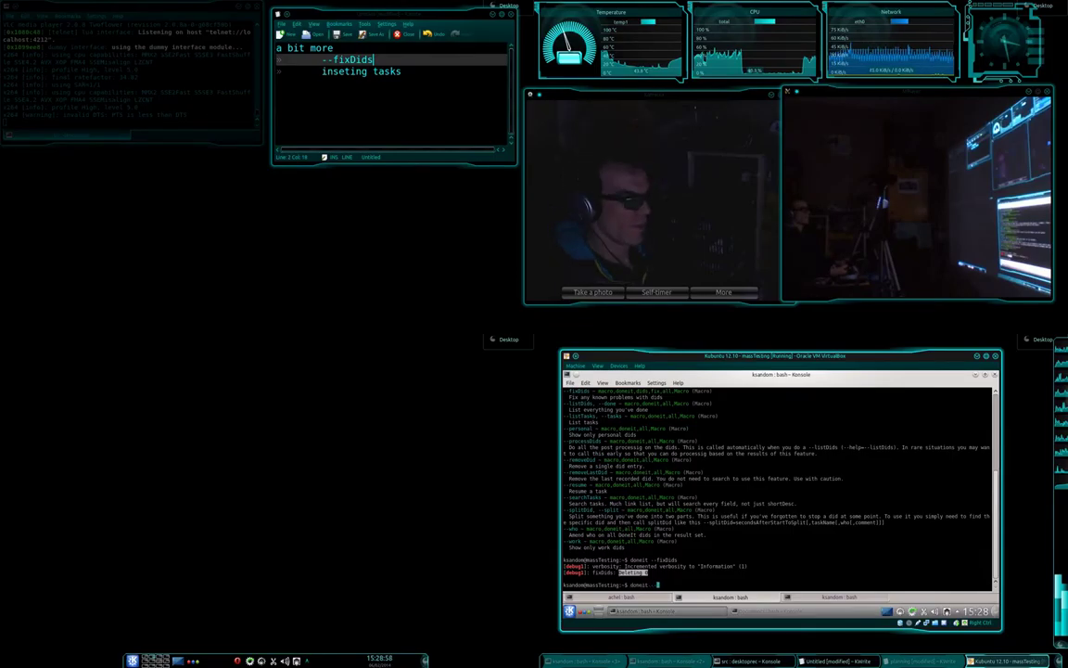
type("today")
key("Return")
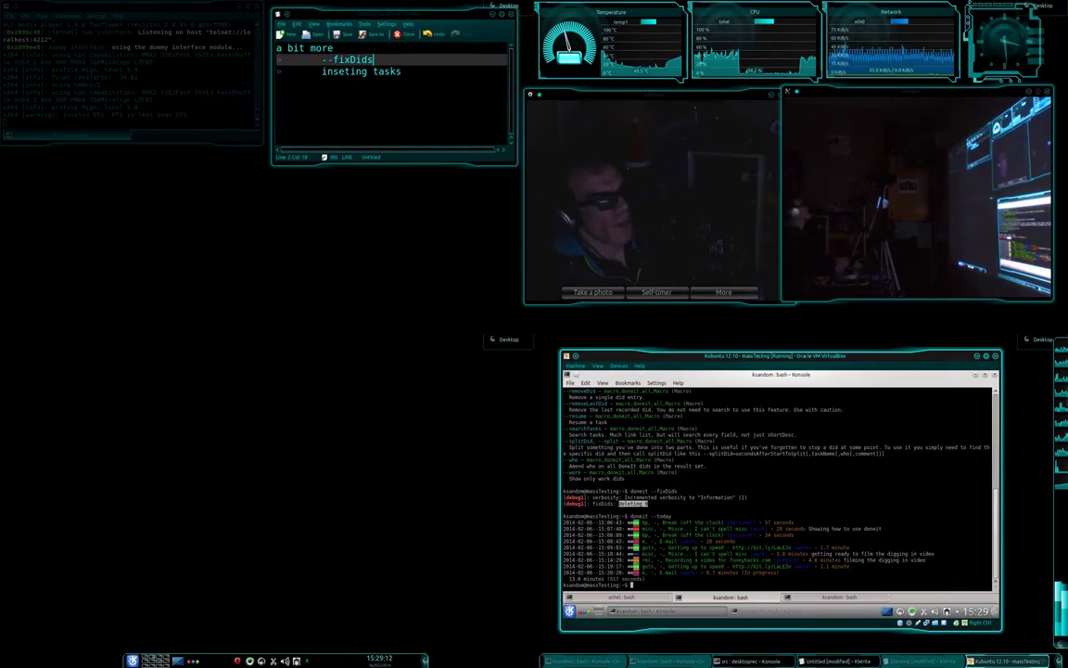
key("Up")
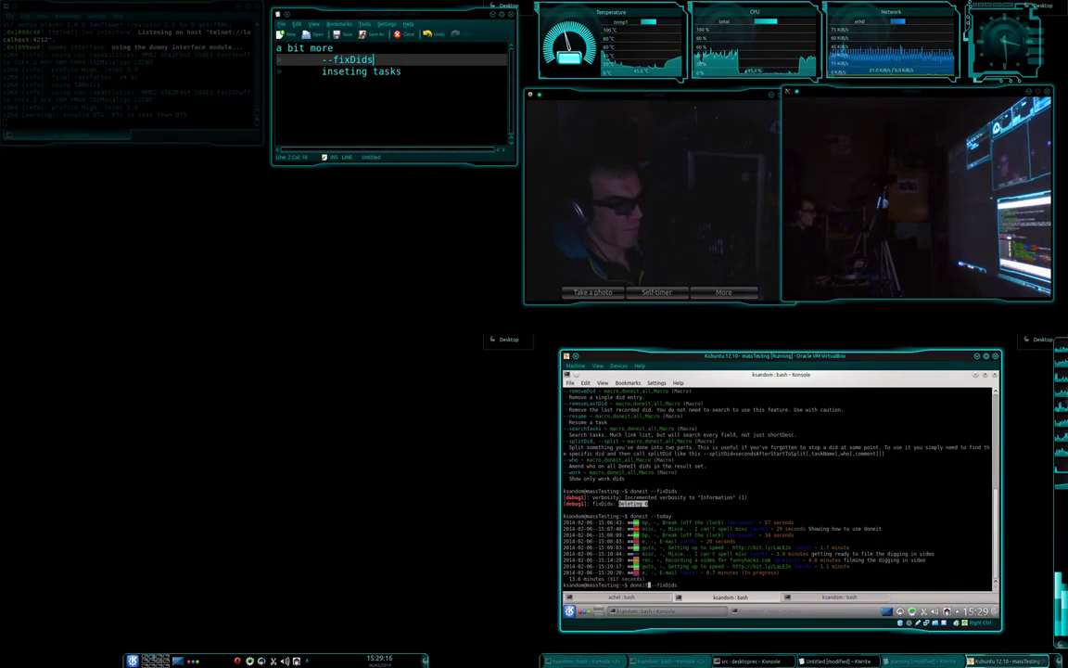
- Rerun the fix-up verbosely with -v, reporting every did healthy and 0 deleted
type("-v")
key("Return")
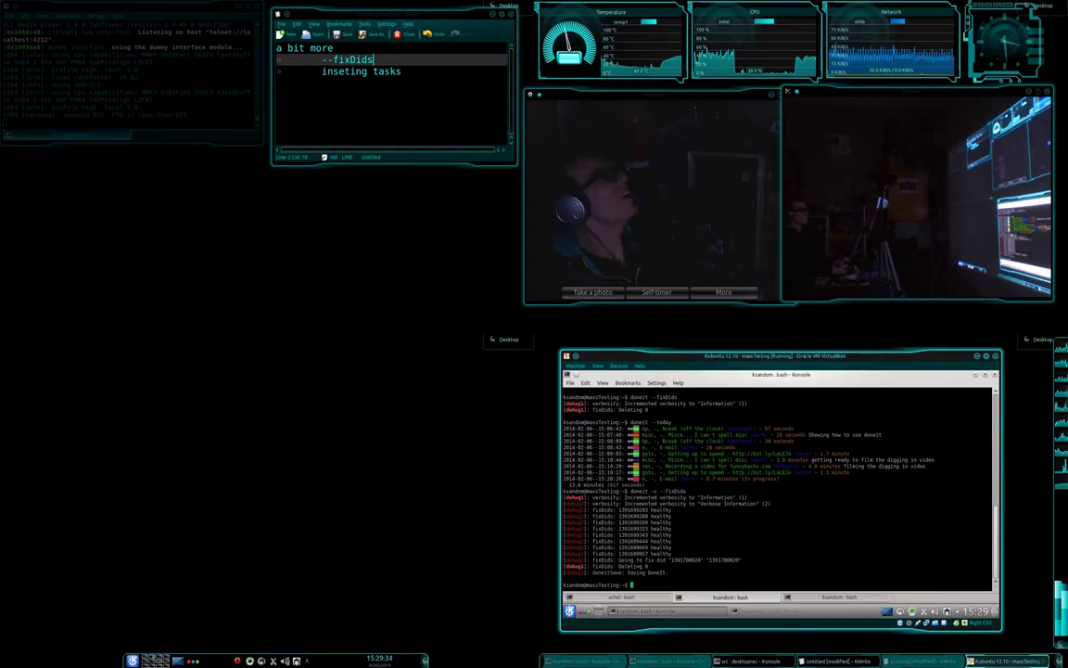
- Check the next note, then list today's tasks again with doneit --today
left_click(323, 72)
left_click(679, 541)
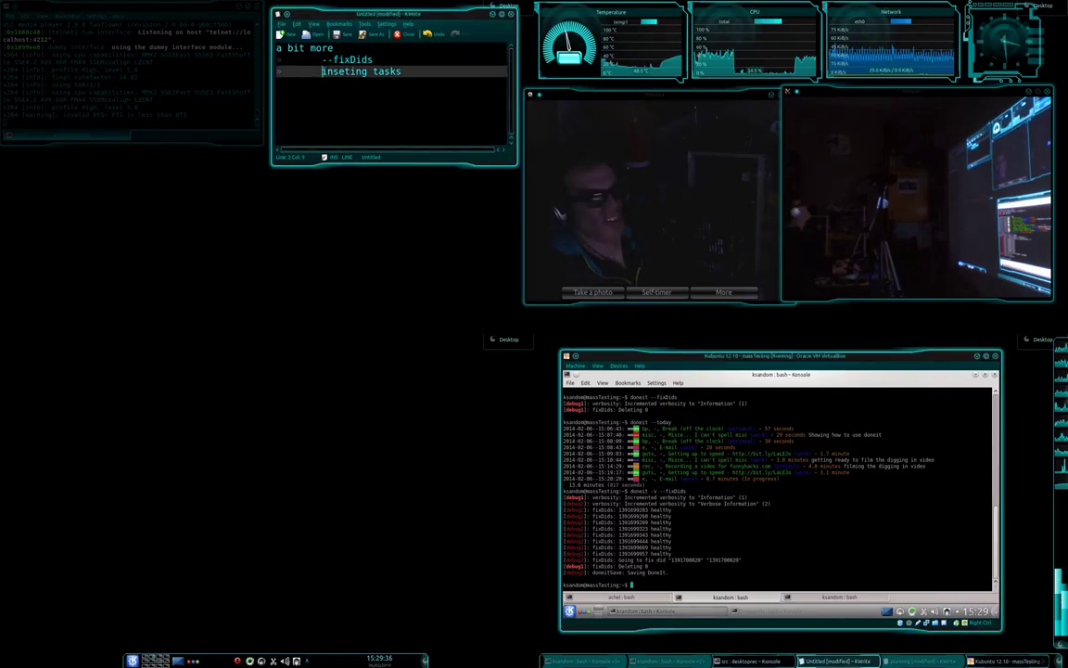
type("doneit --today")
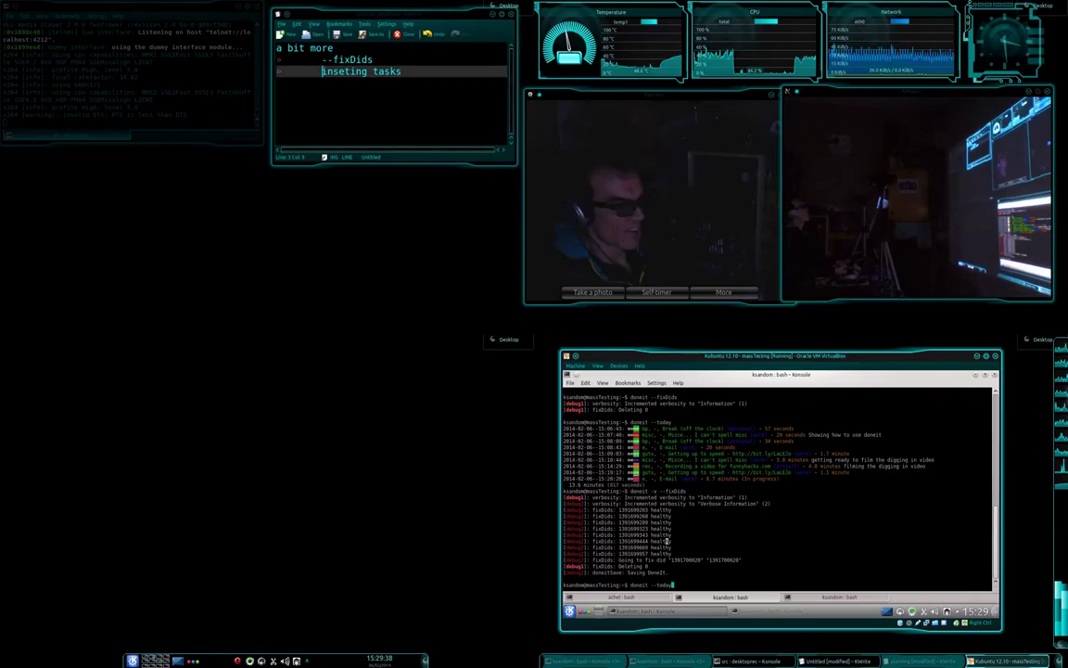
key("Return")
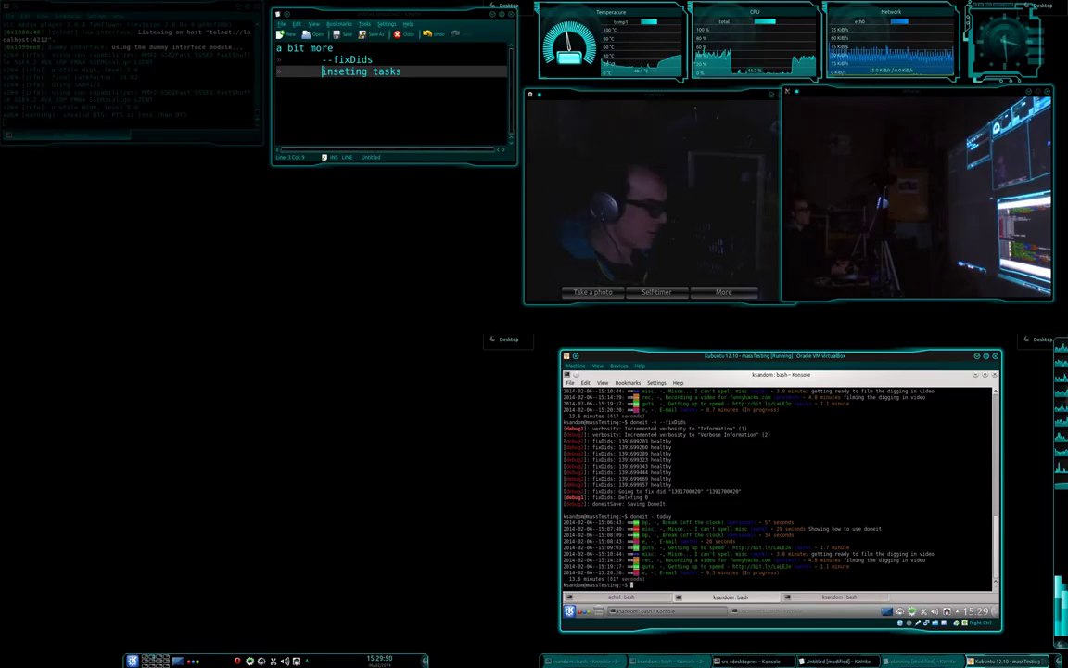
- Filter today's listing with --refine=rec to the single funnyhacks.com recording entry
type("doneit --today ")
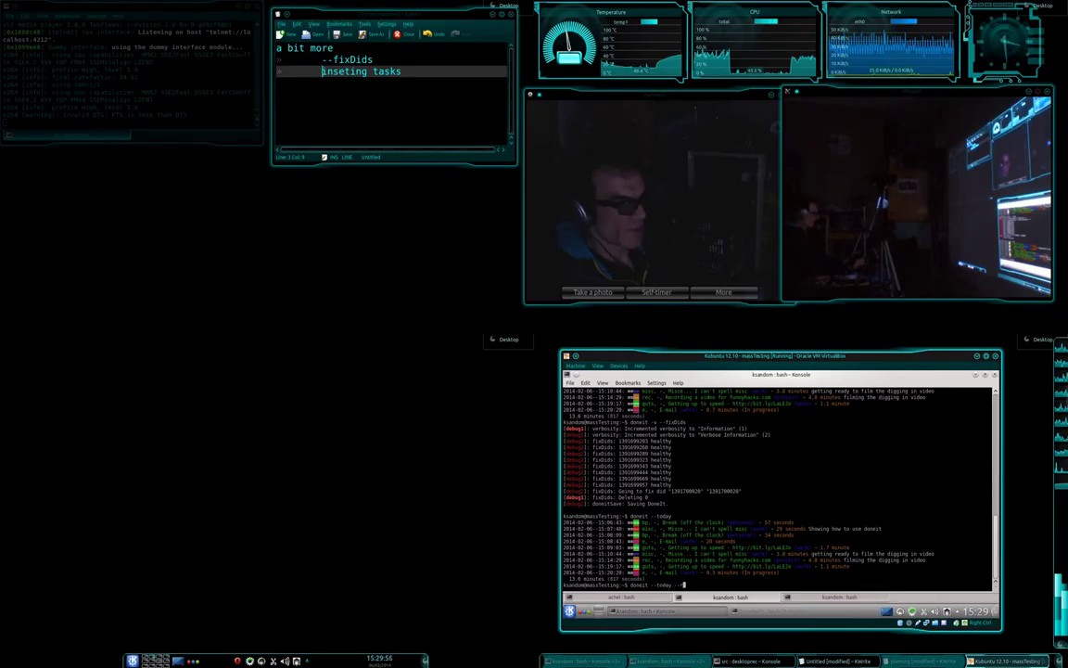
type("--")
type("refre")
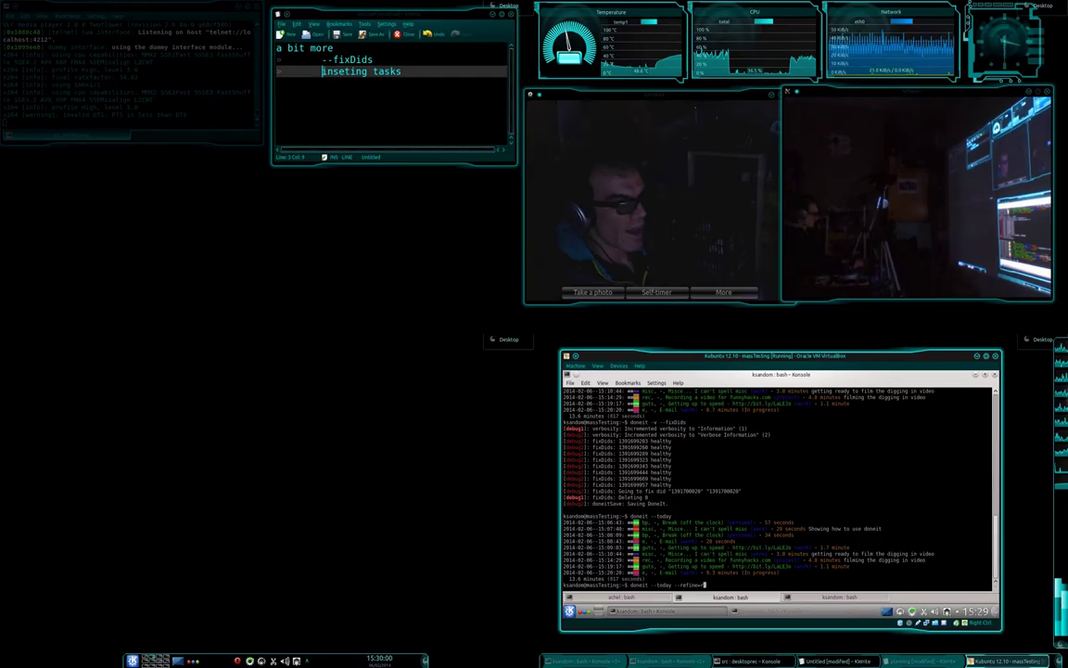
key("Return")
key("Up")
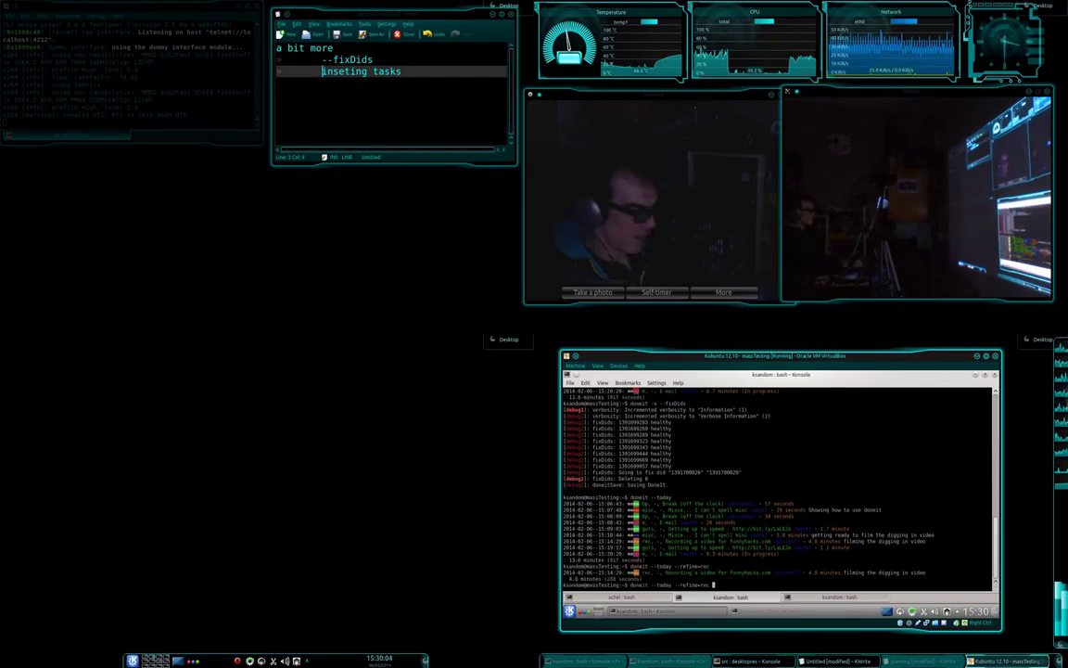
type("--ref")
type("itDo")
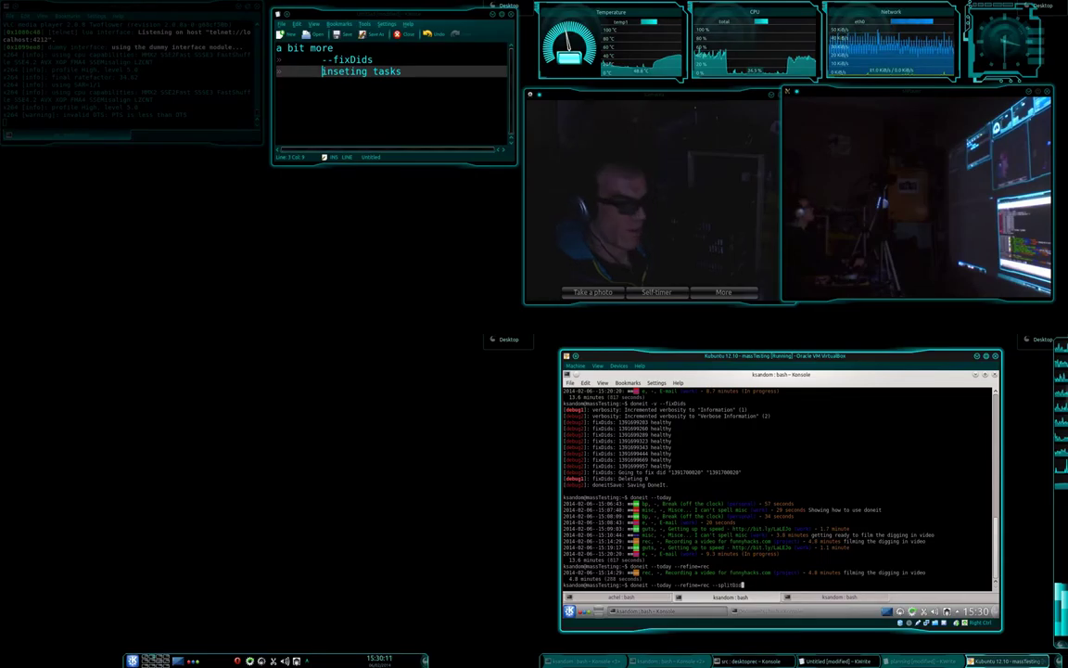
- Show doneit --help=splitDid in the achel session and highlight secondsAfterStartToSplit
key("shift+Left")
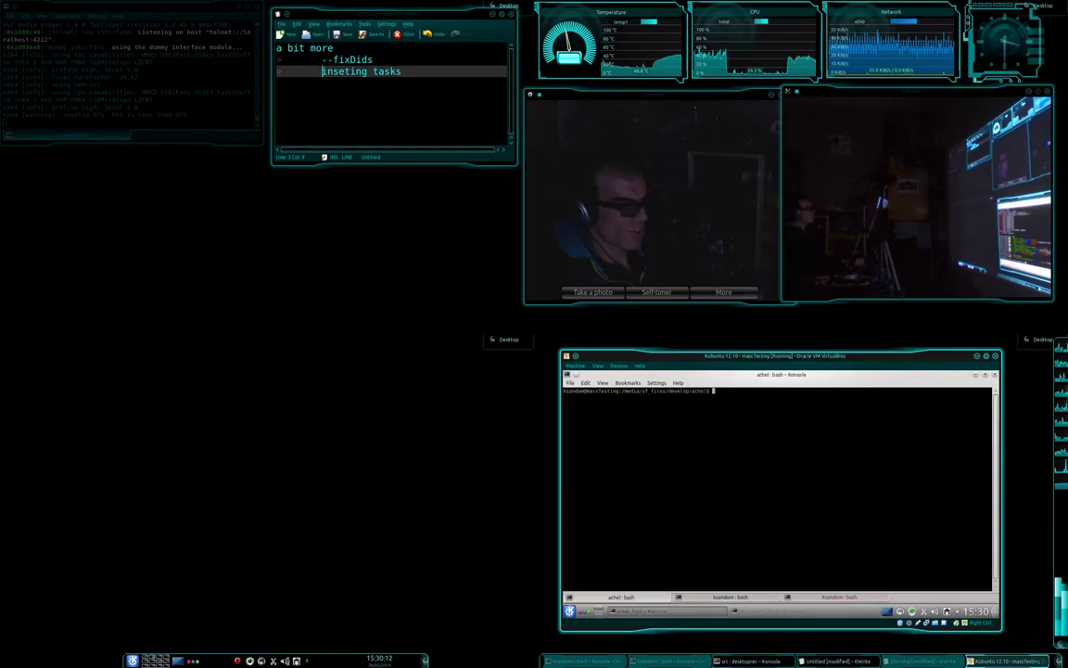
type("doneit --help")
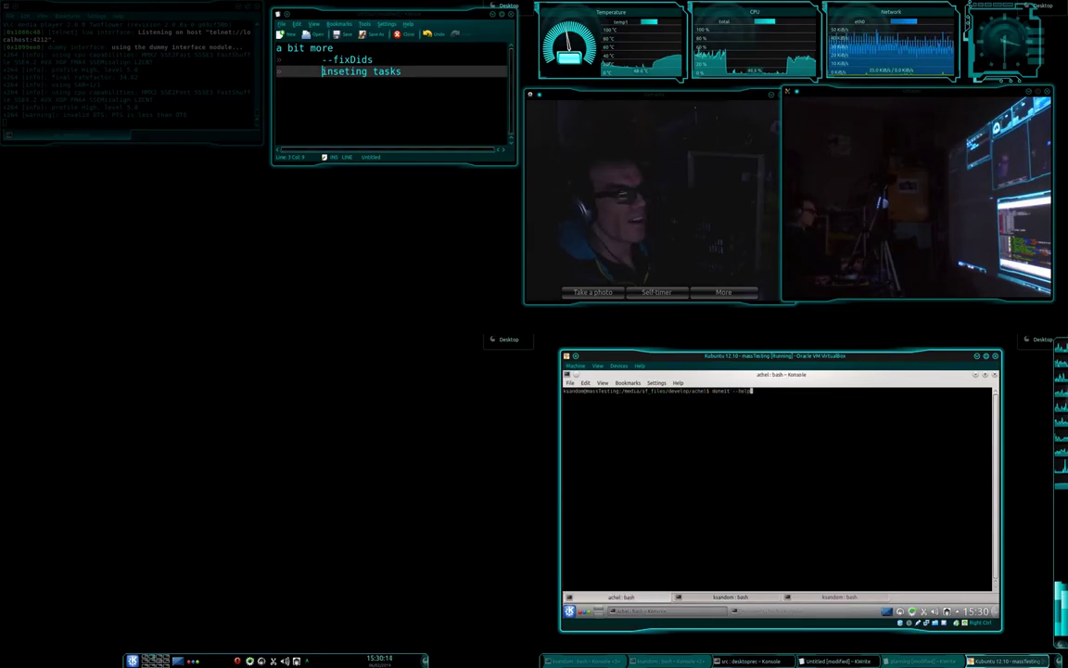
type("=spli")
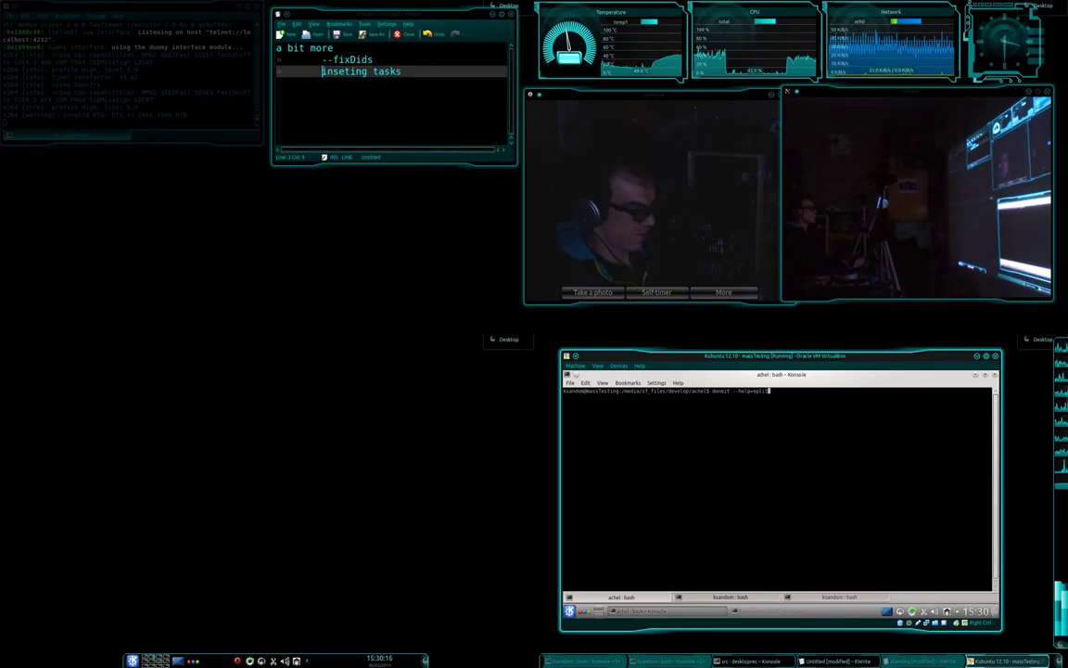
type("tDid")
key("Return")
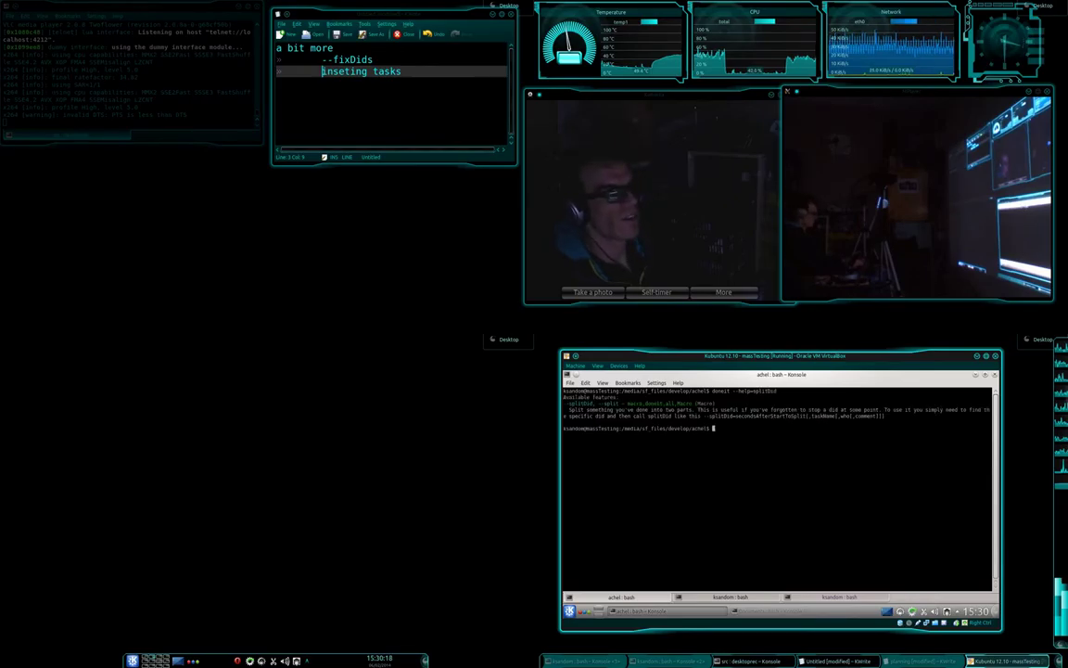
key("shift+Right")
key("shift+Right")
key("shift+Right")
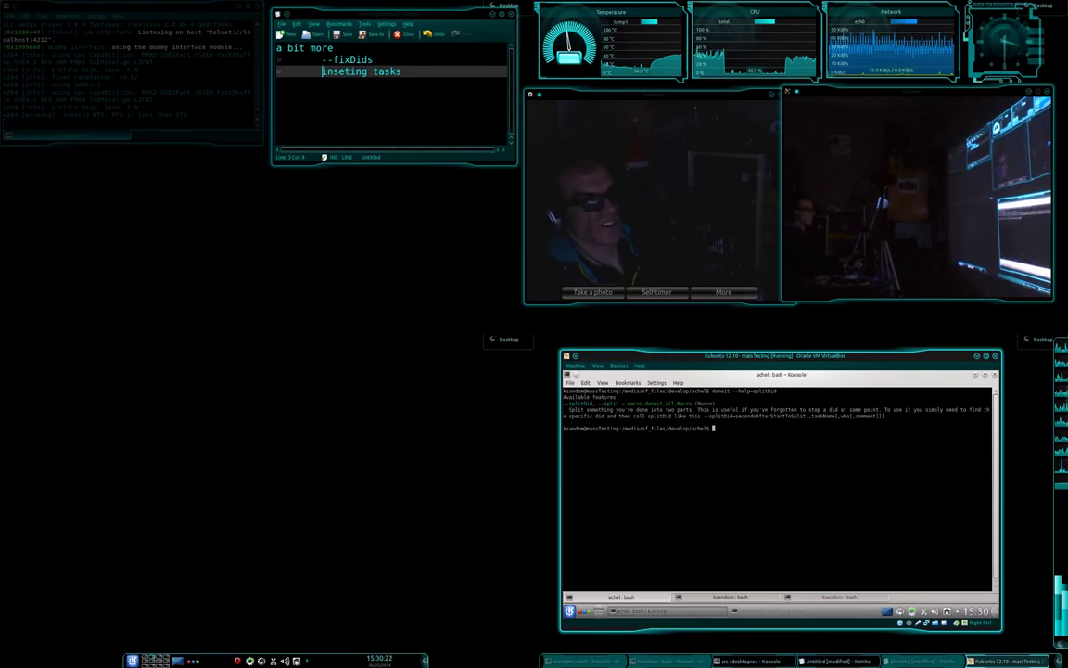
left_click_drag(736, 416, 806, 417)
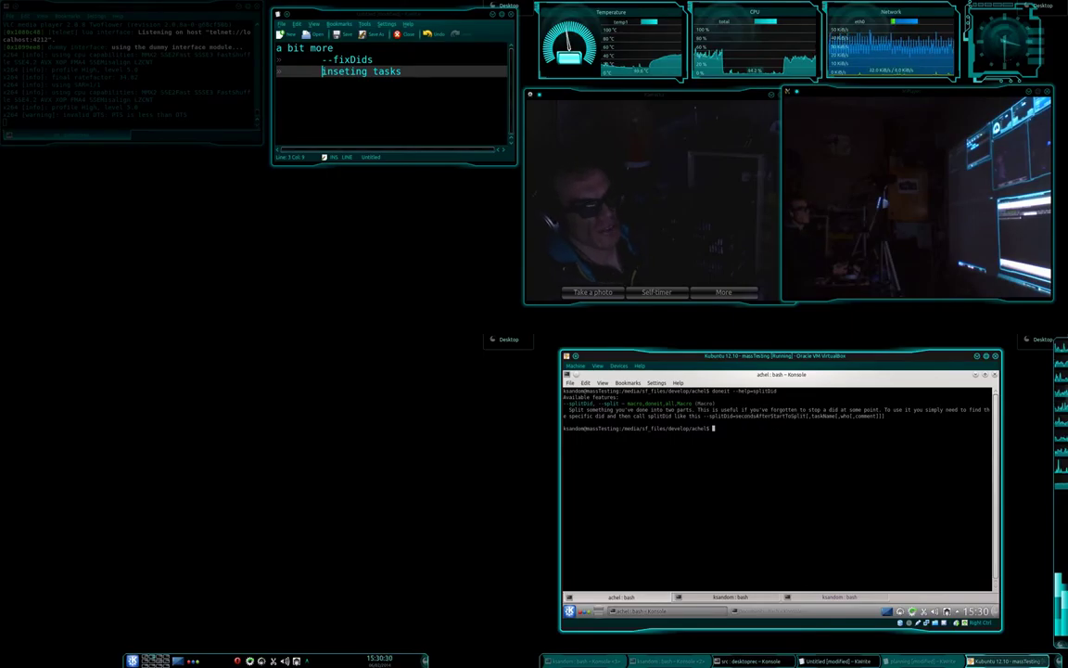
key("shift+Right")
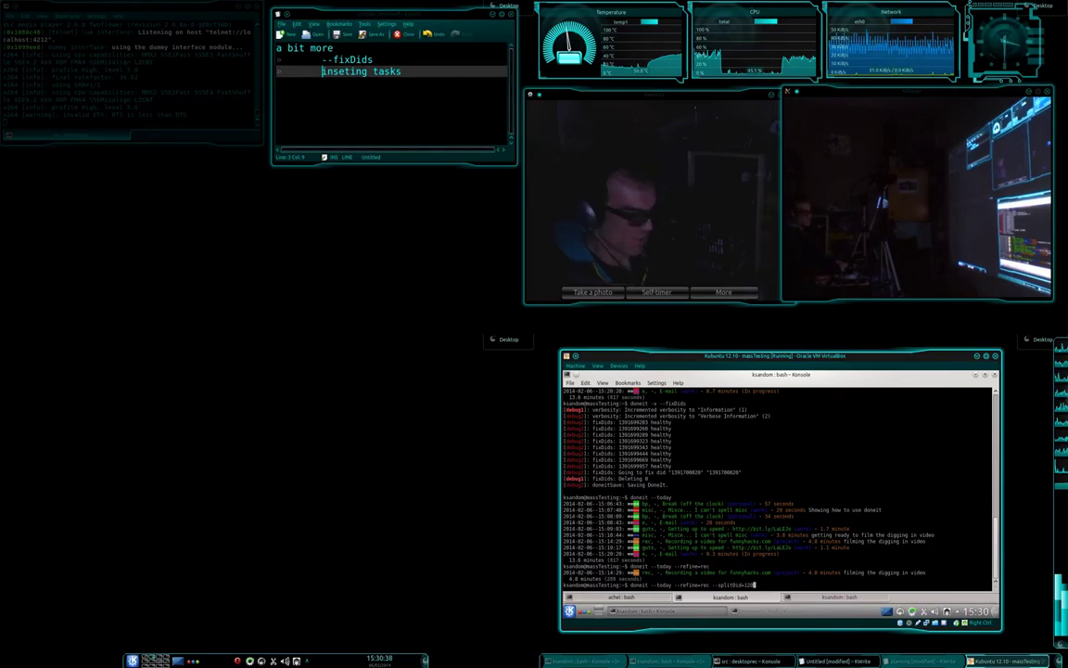
- Run doneit --today --refine=rec --splitDid=120,e,-,- after checking the splitDid help
key("shift+Left")
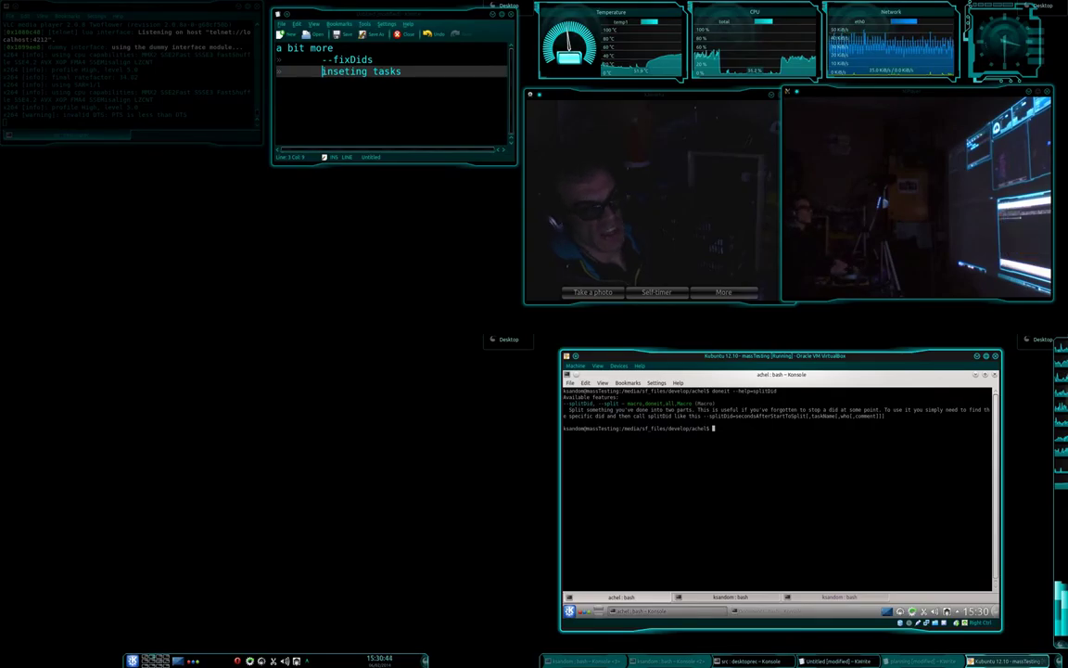
key("shift+Right")
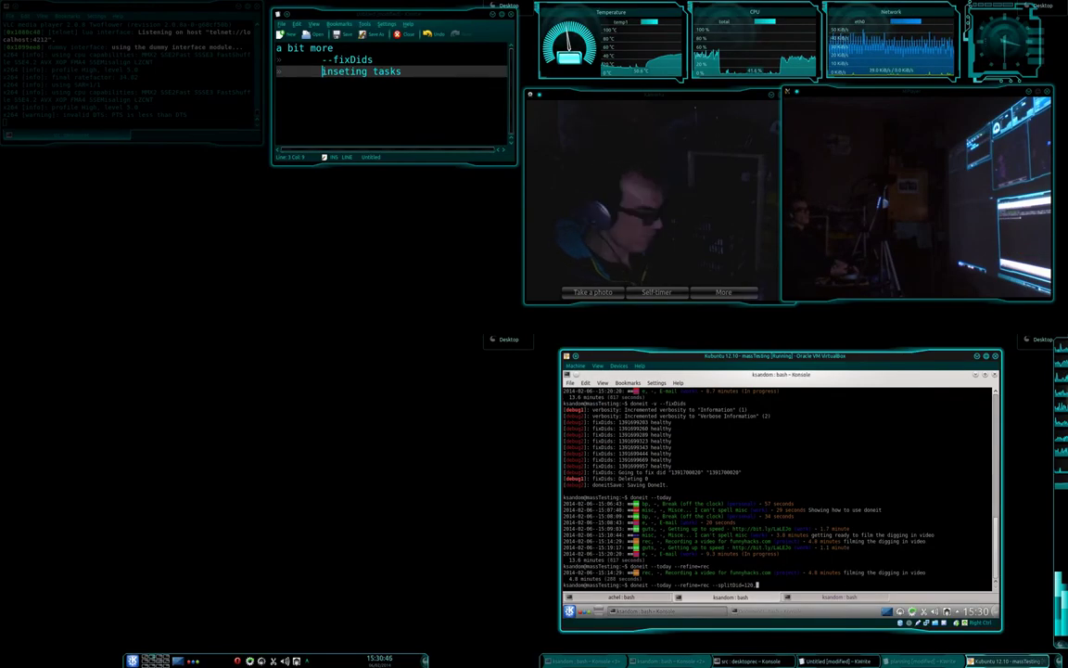
type("0")
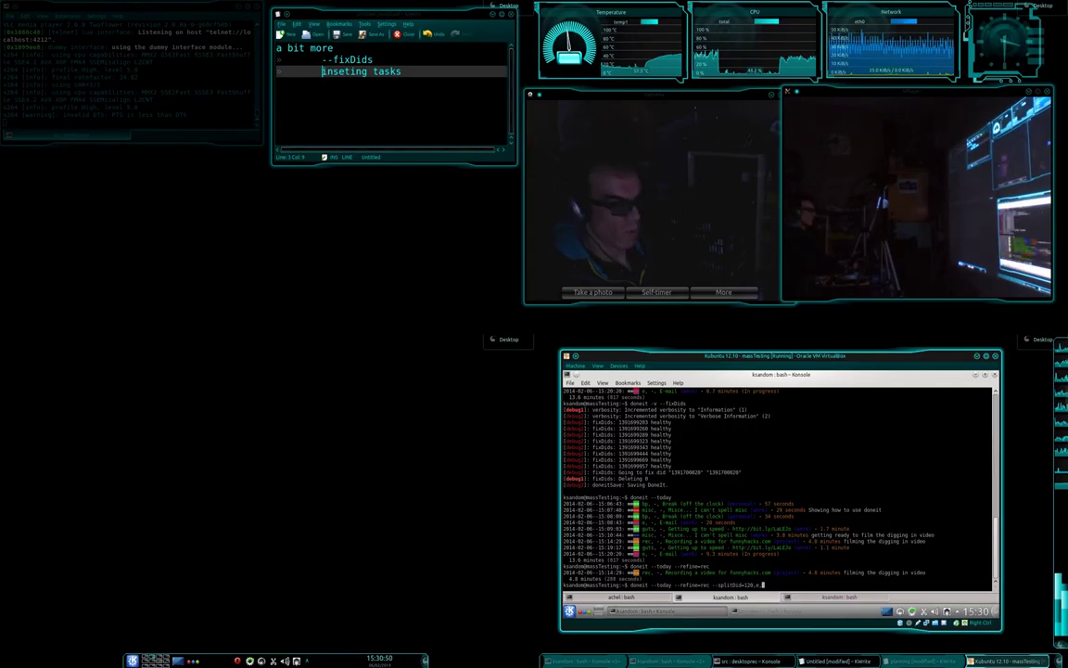
type(",-")
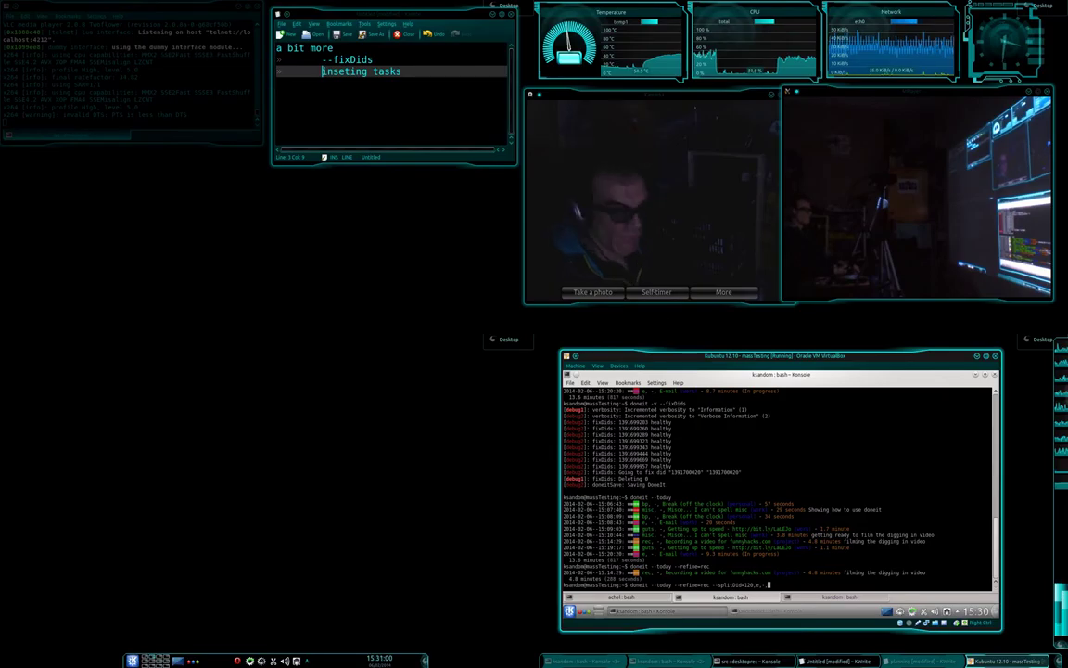
key("shift+Left")
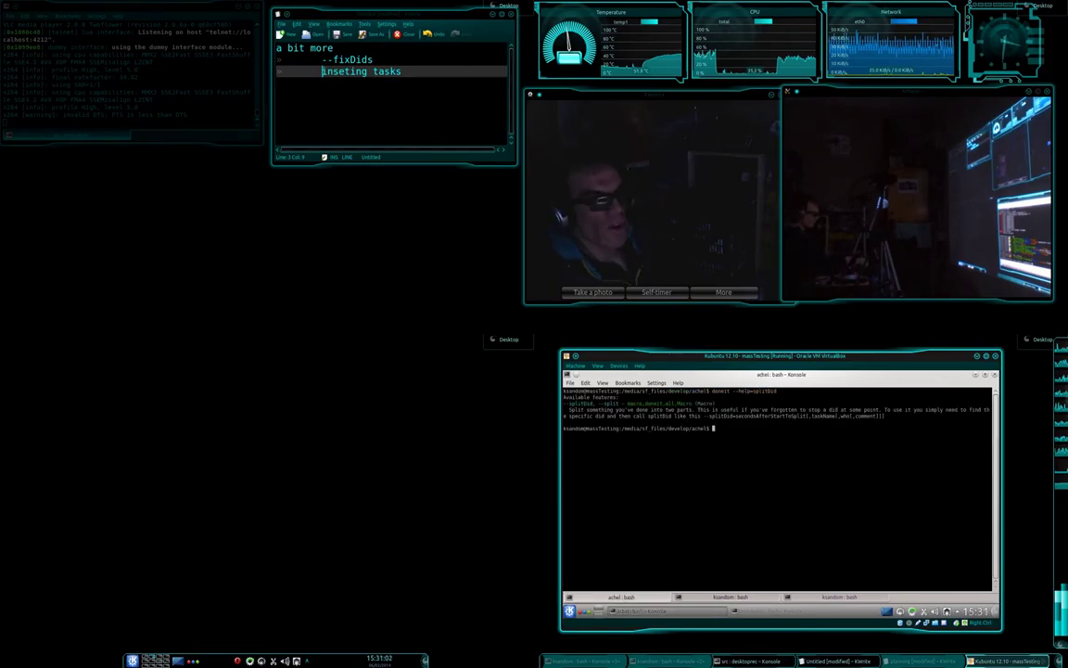
key("shift+Right")
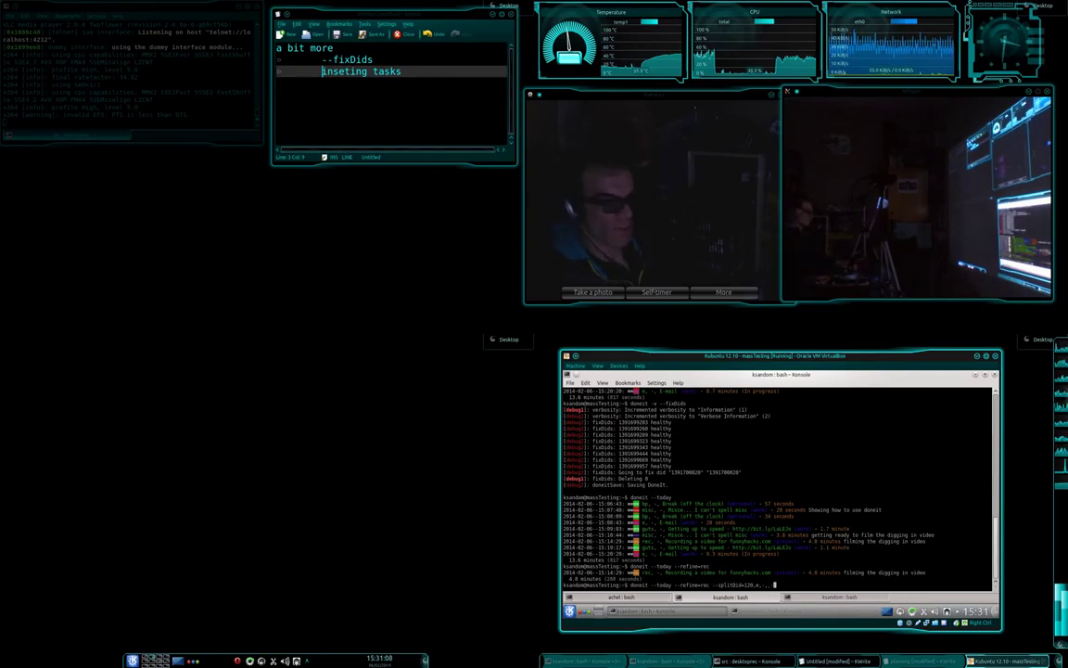
type("1")
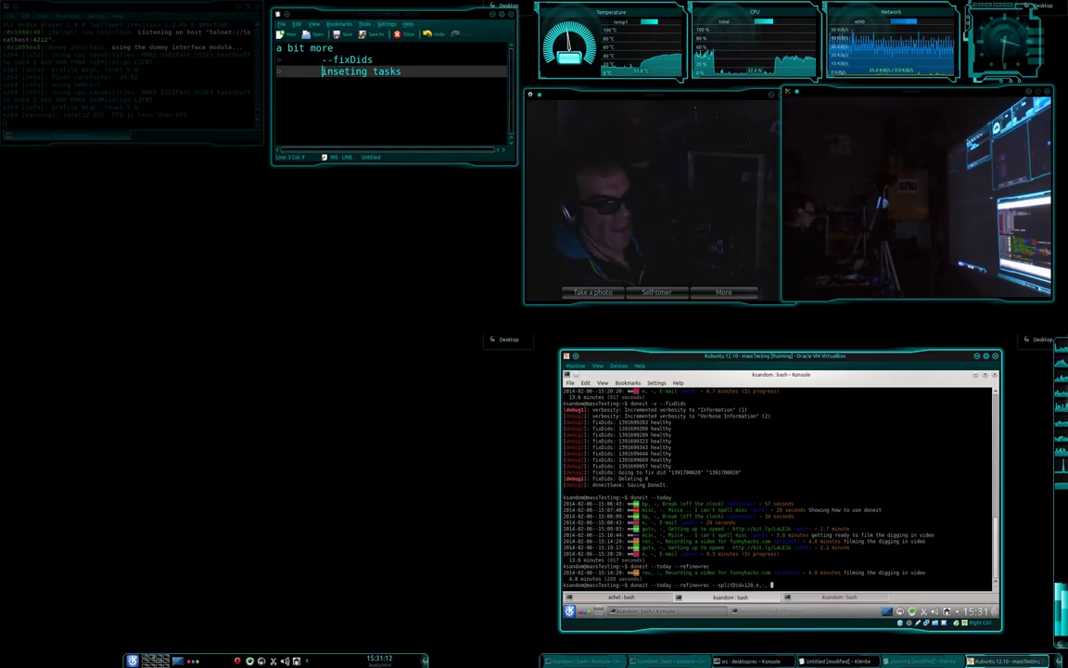
key("Return")
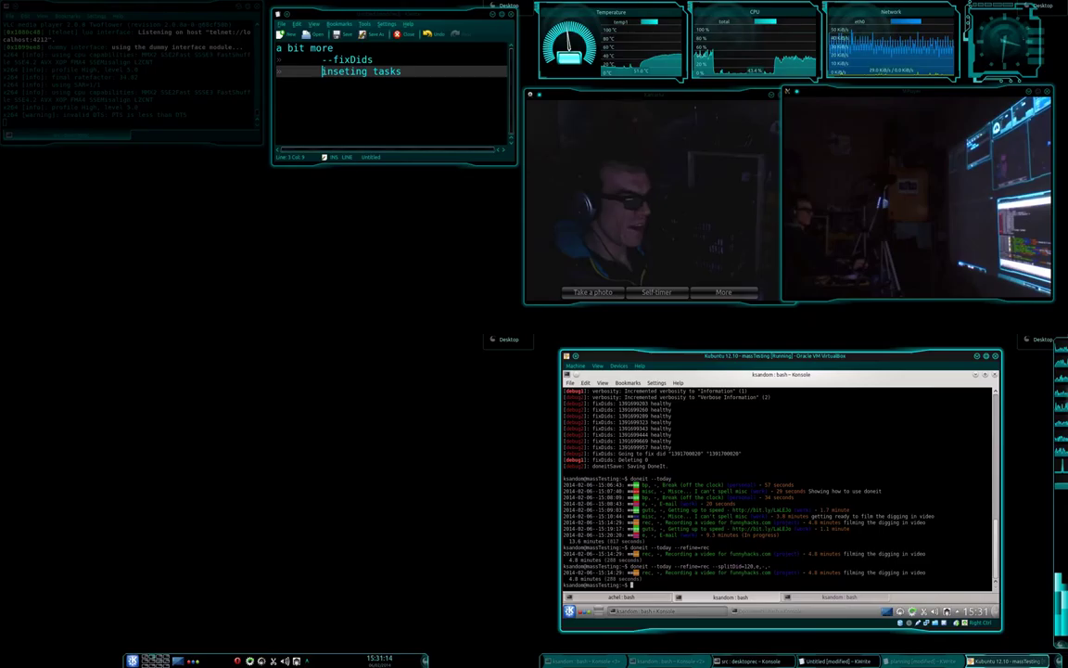
- Rerun doneit --today, showing rec cut to 2 minutes plus a 2.6-minute e-mail entry
key("Up")
key("Return")
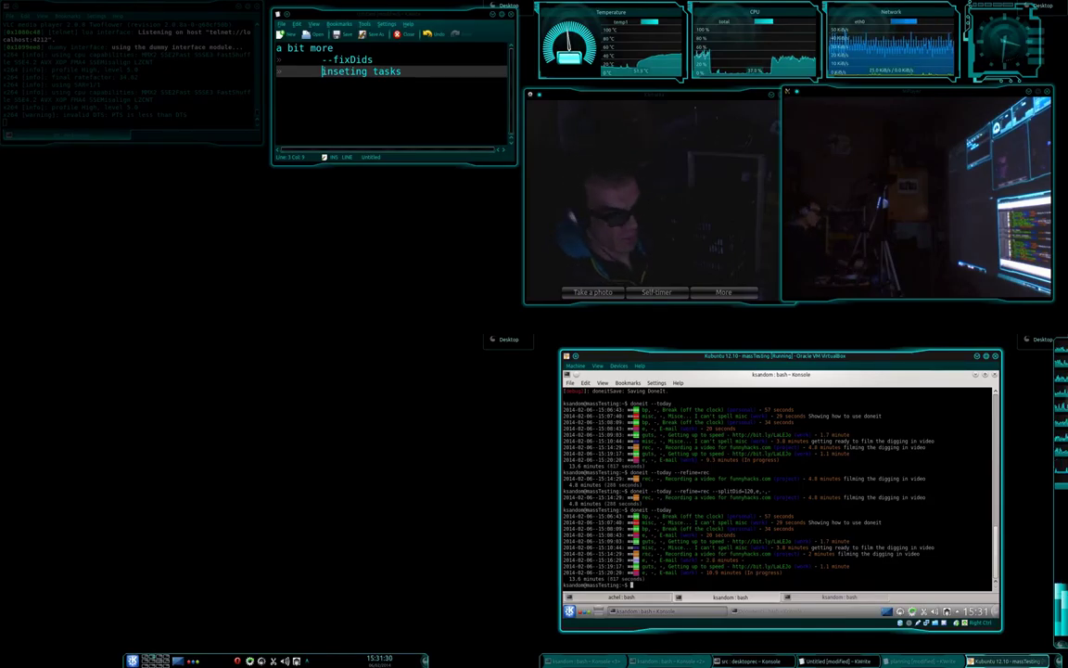
type("doneit -")
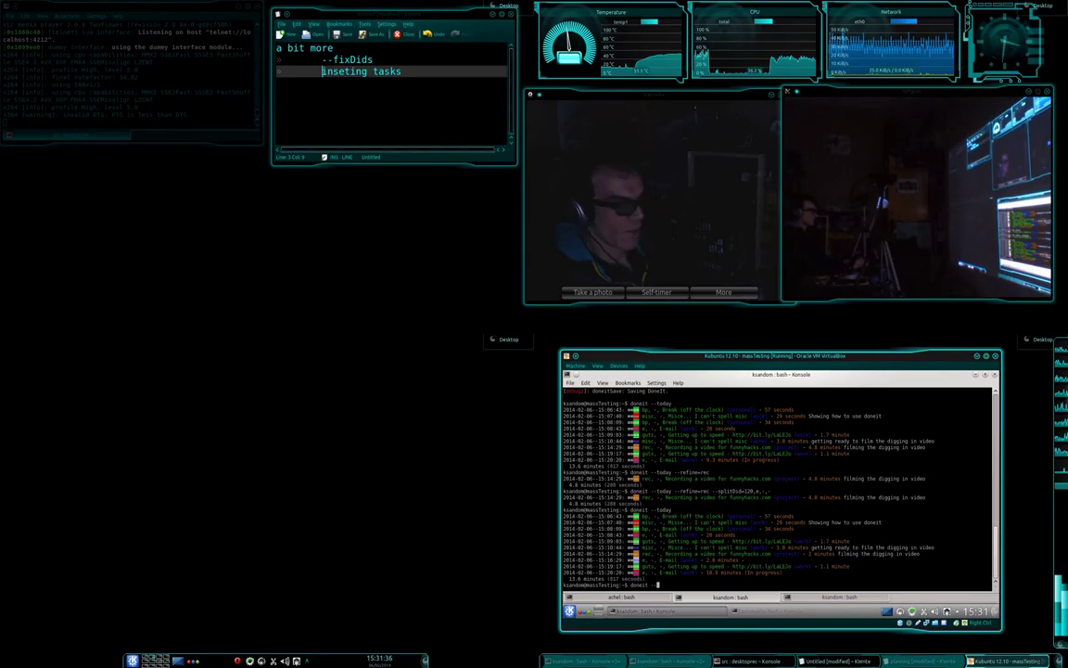
type("-today")
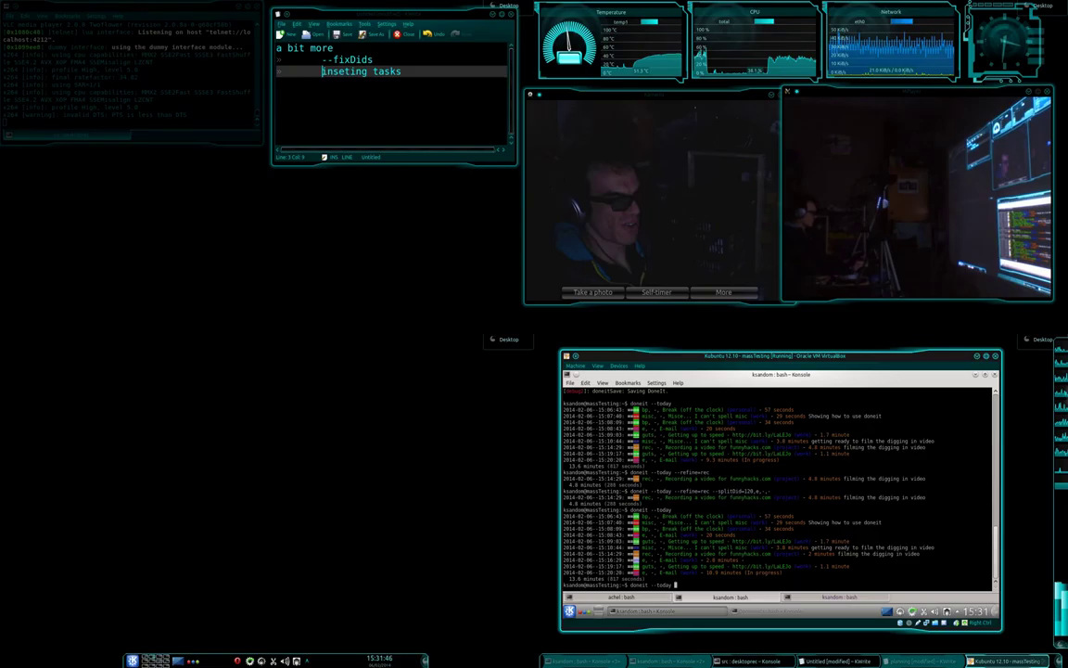
type(" --la")
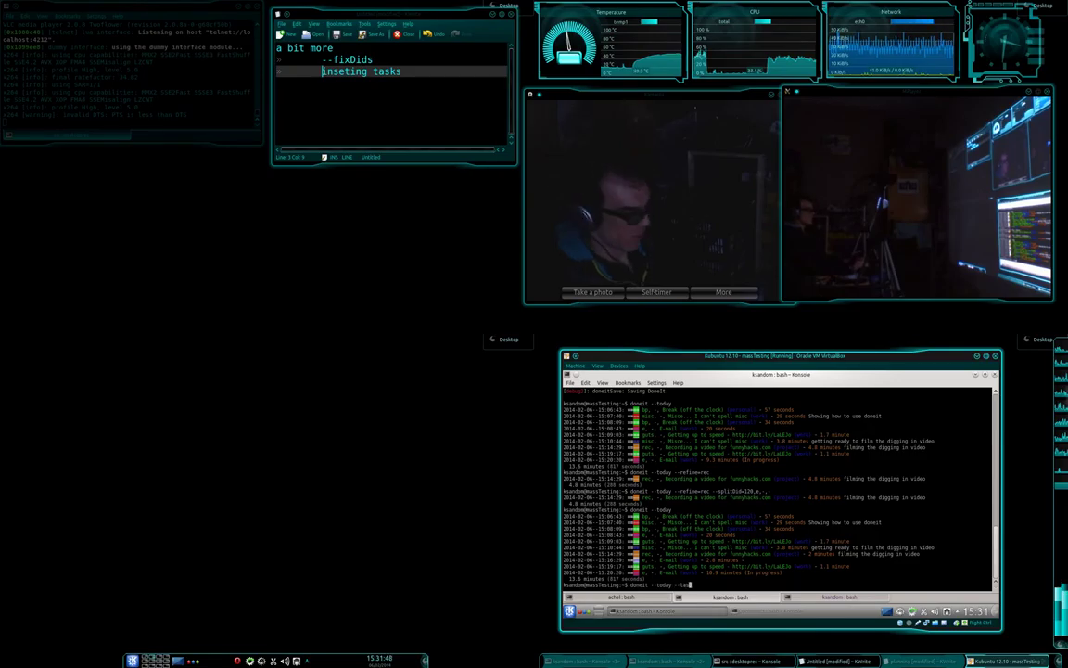
type("st=3 --f")
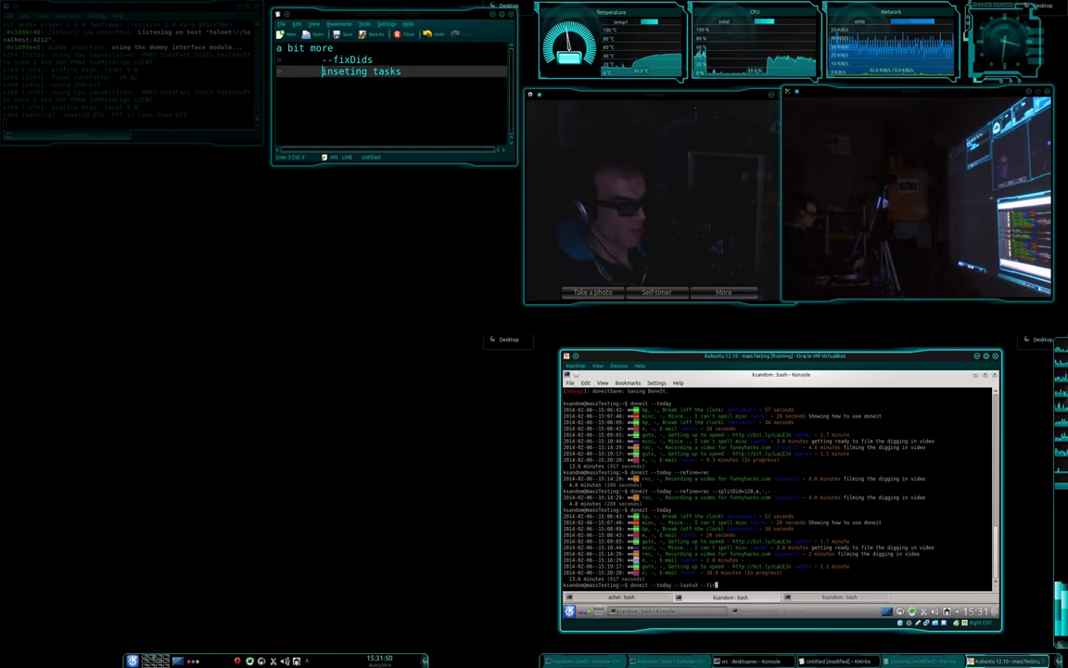
type("irst")
- Split the e-mail entry at 90 seconds, inserting rec commented 'filming the digging in video'
key("Return")
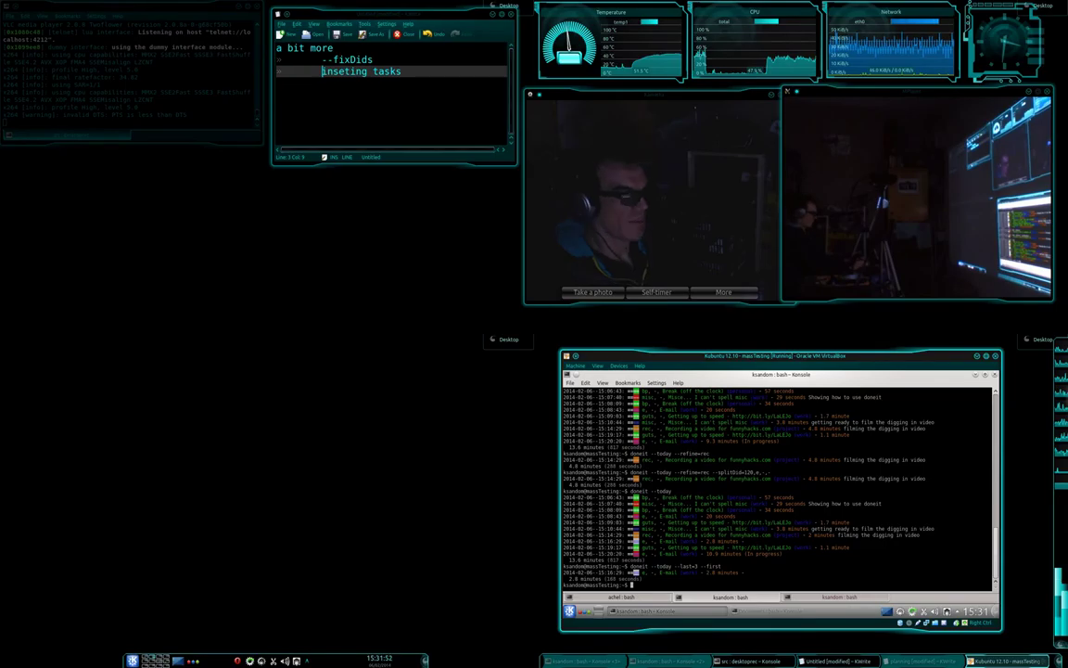
key("Up")
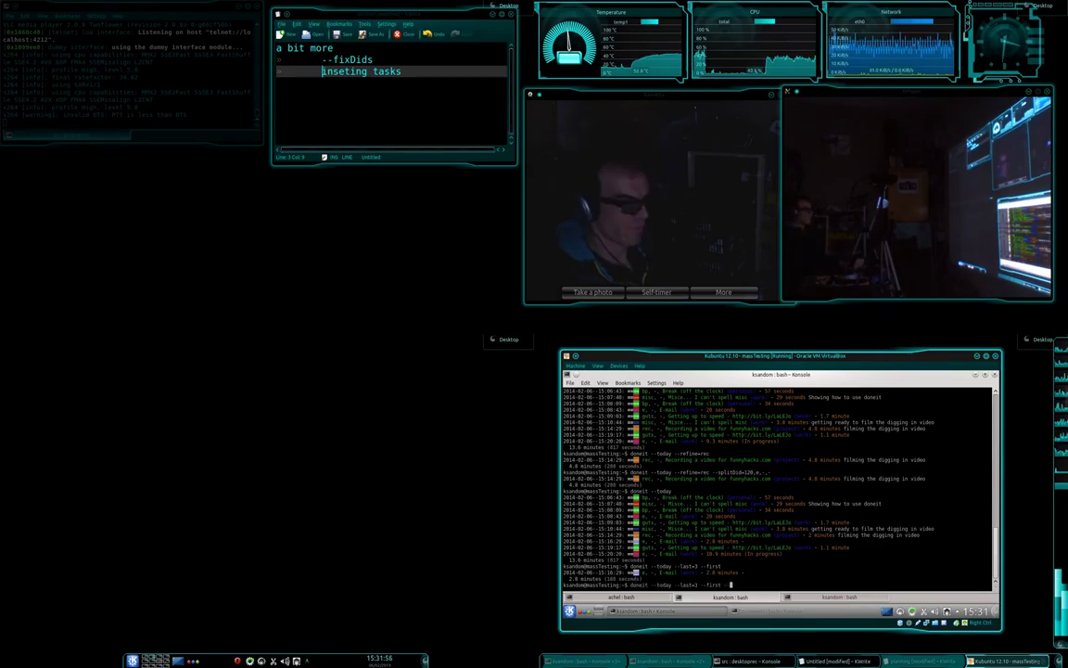
type("--splitDid")
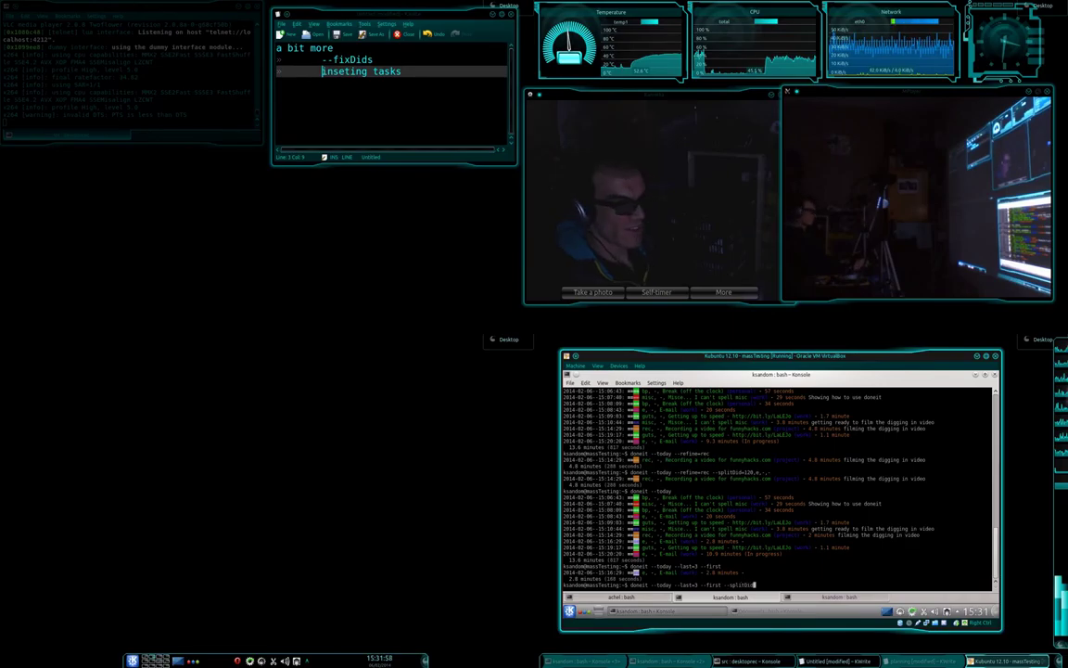
type("=")
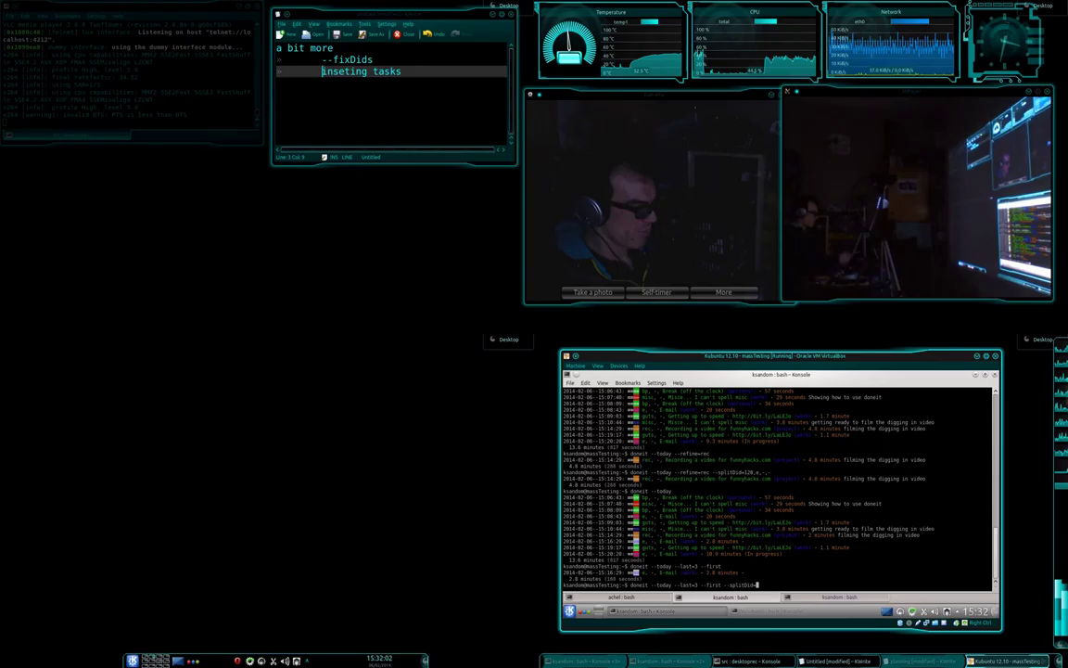
type("1")
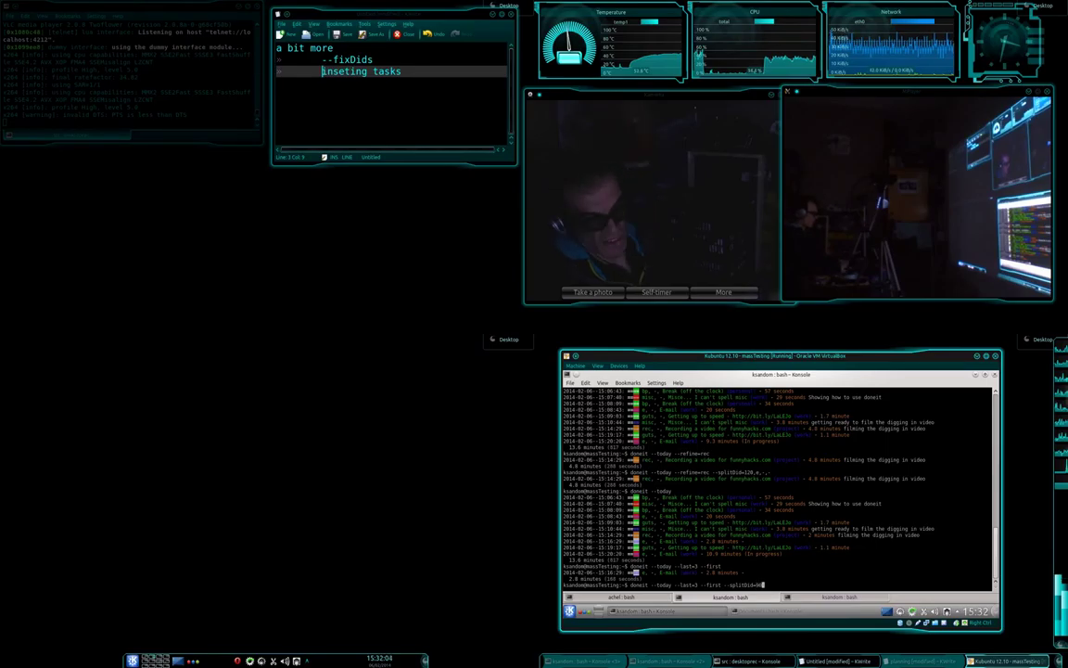
type("0,")
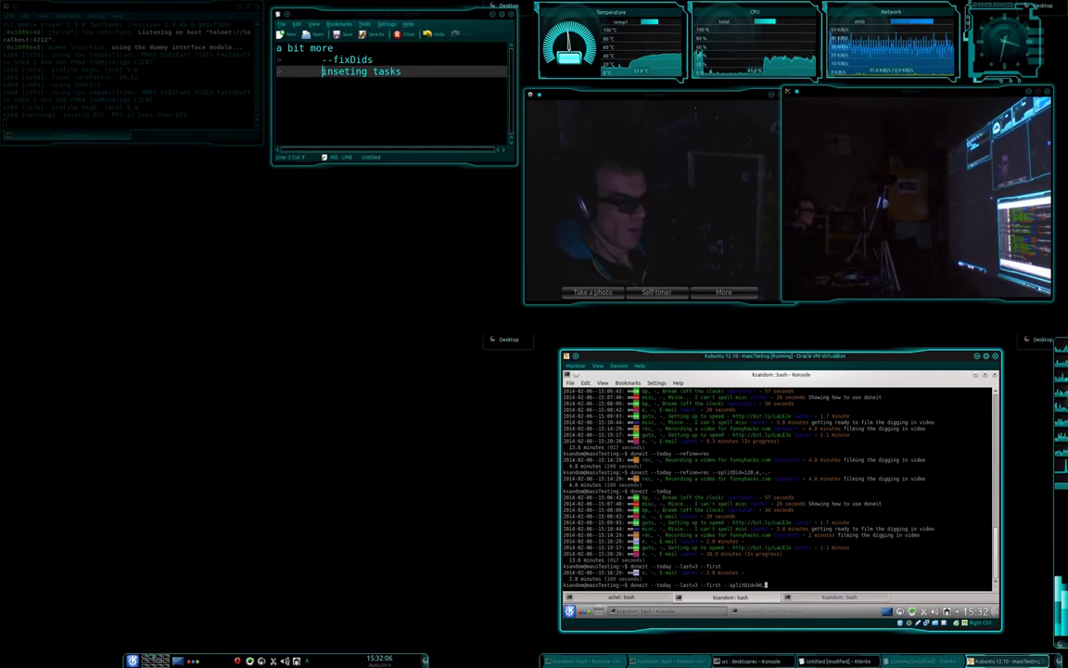
type("rec")
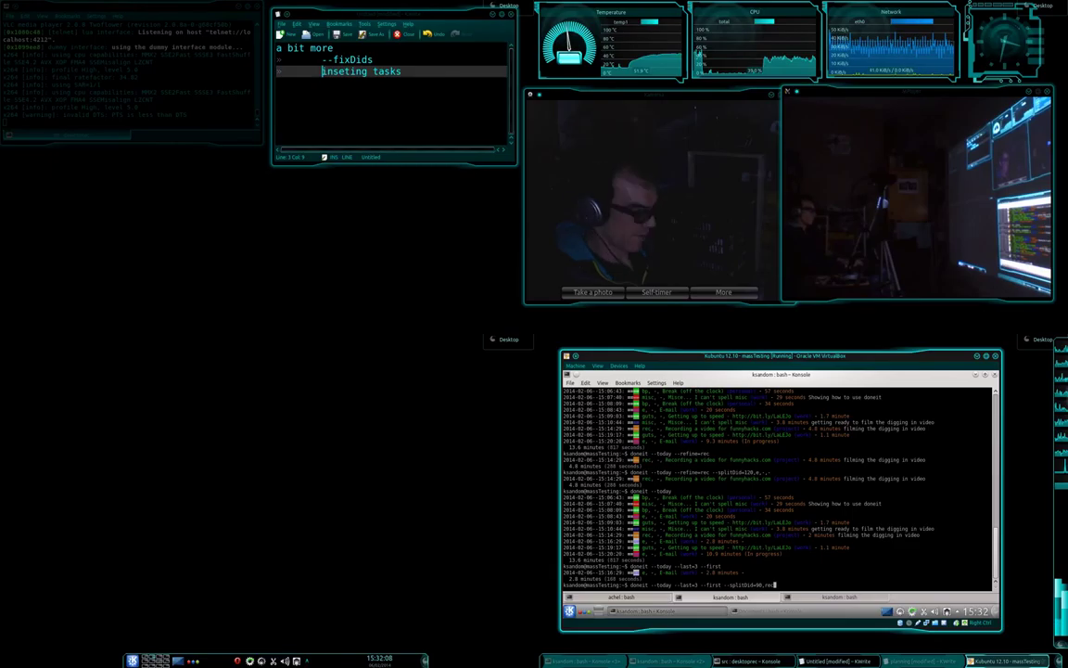
type(",")
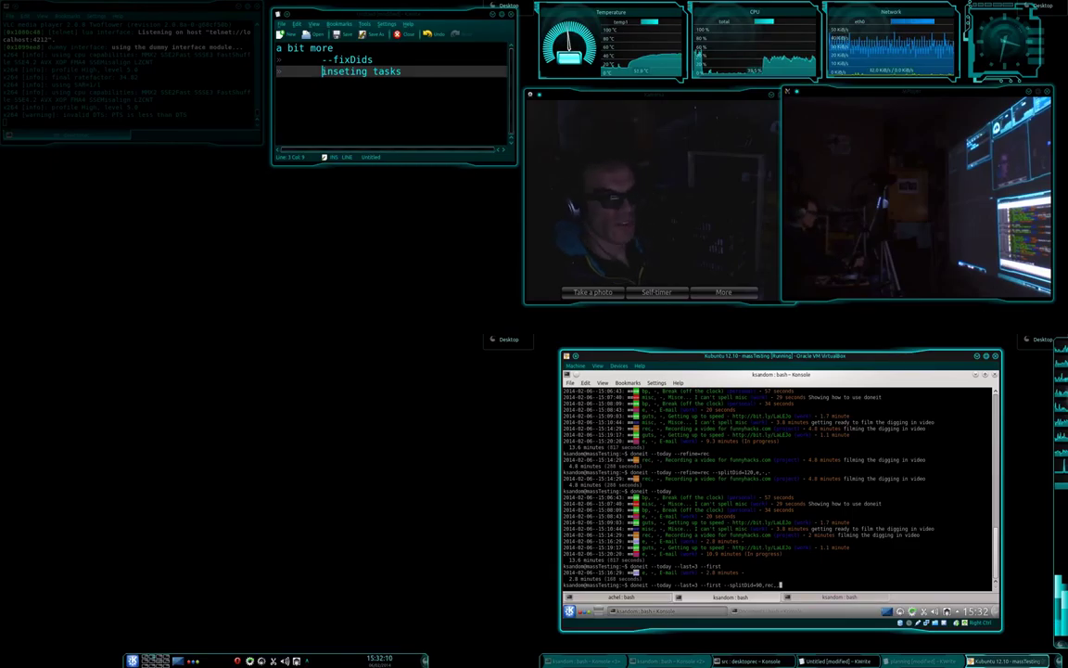
left_click_drag(837, 536, 920, 536)
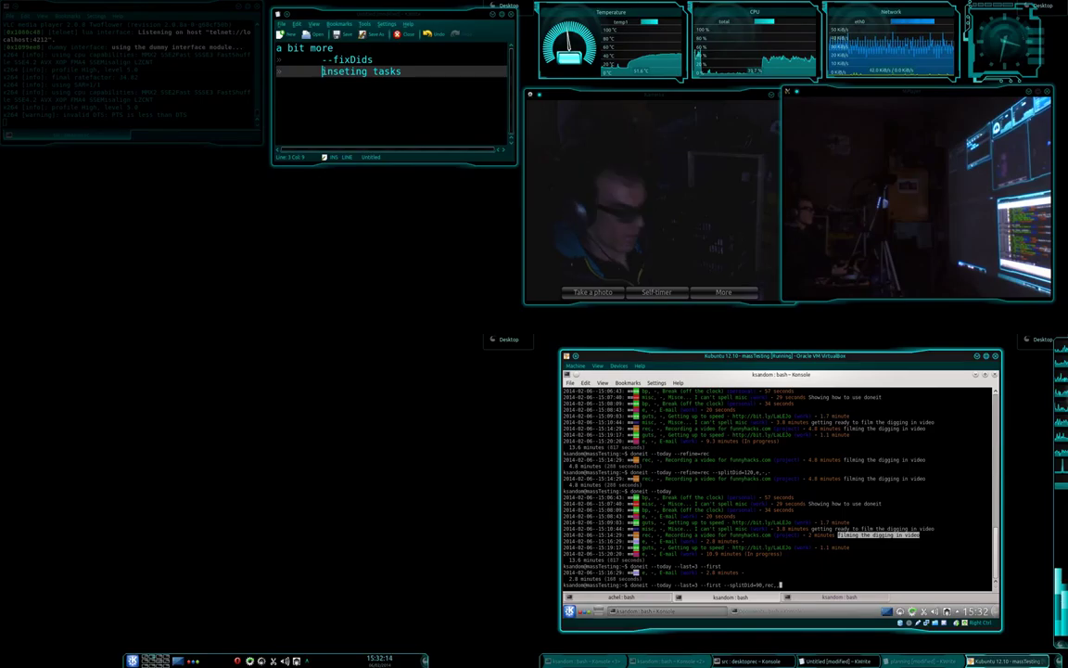
type("'")
middle_click(920, 535)
type("'")
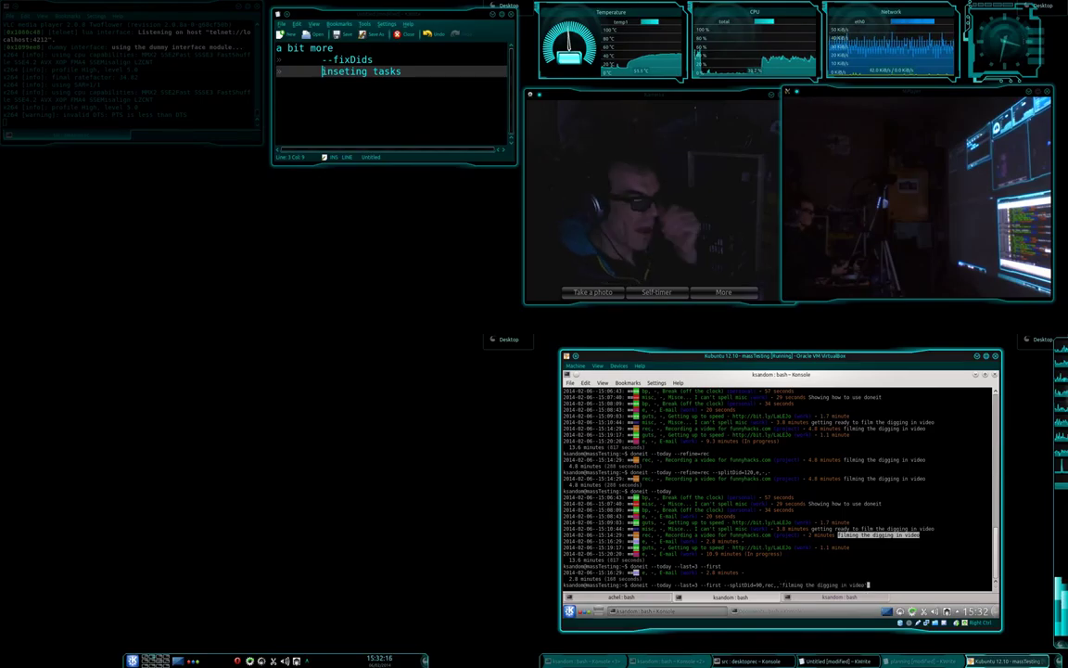
key("Return")
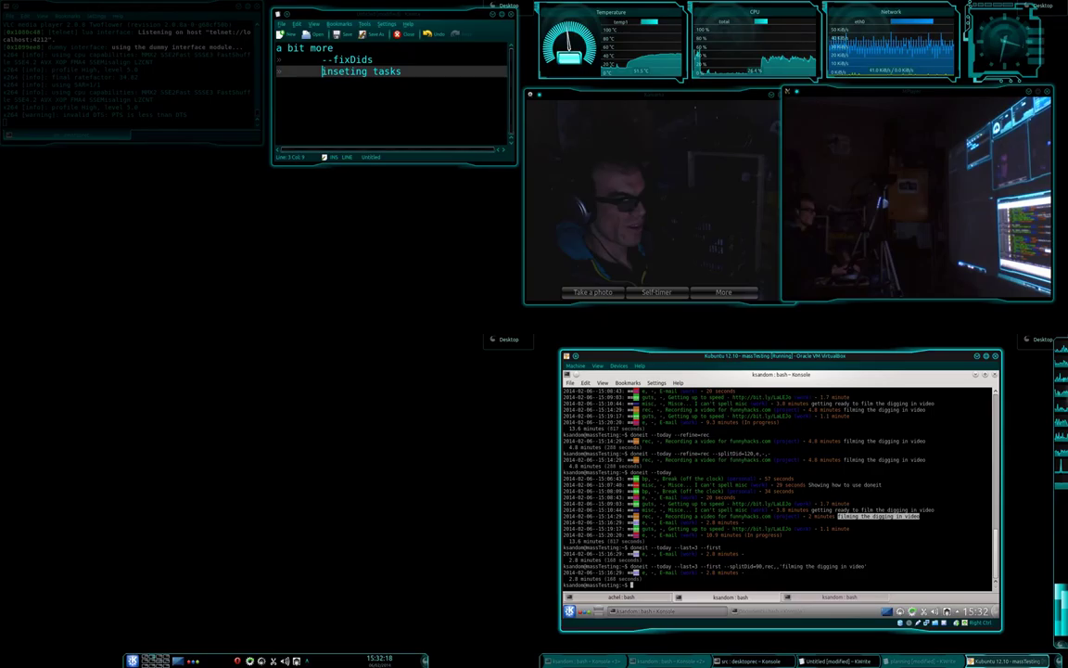
- Rerun doneit --today, showing e-mail cut to 1.5 minutes then a 1.3-minute rec entry
type("doneit --today")
key("Return")
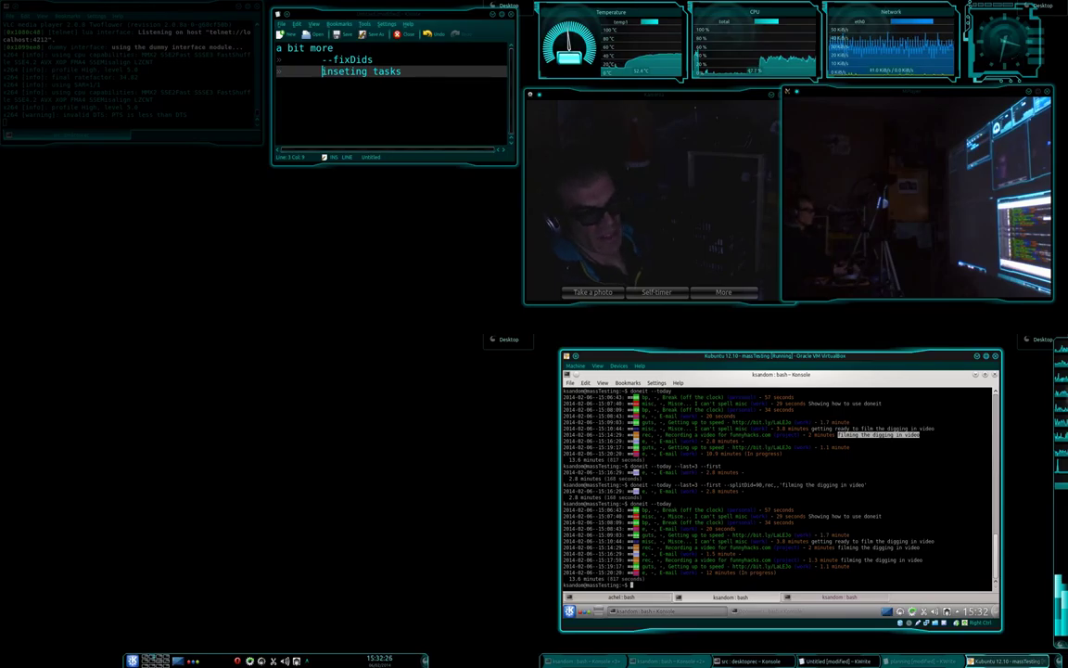
left_click(810, 560)
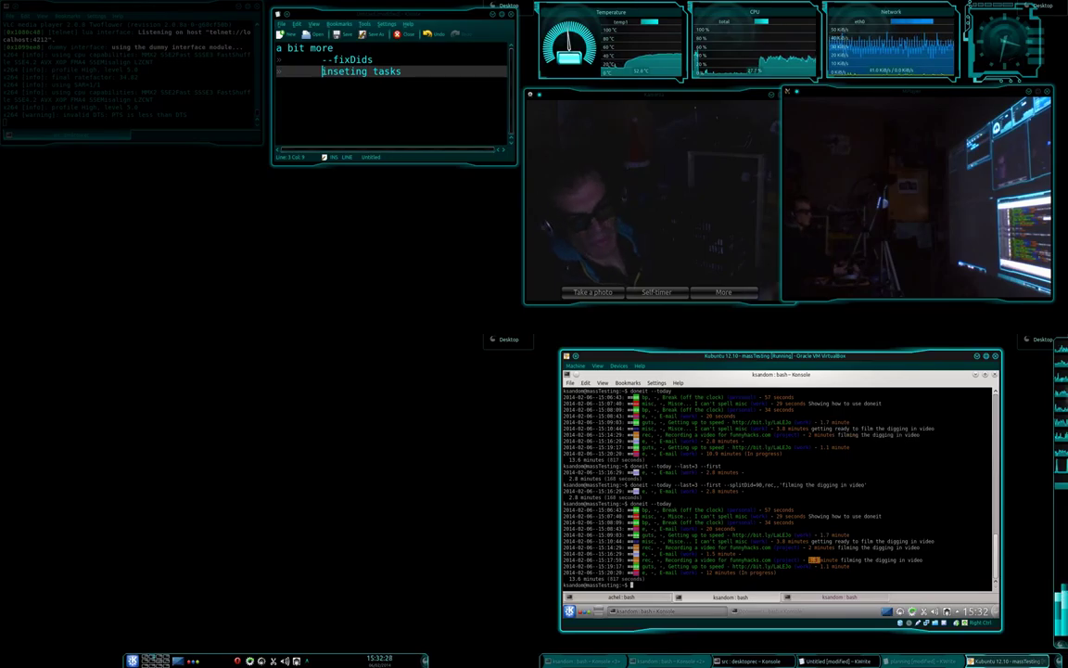